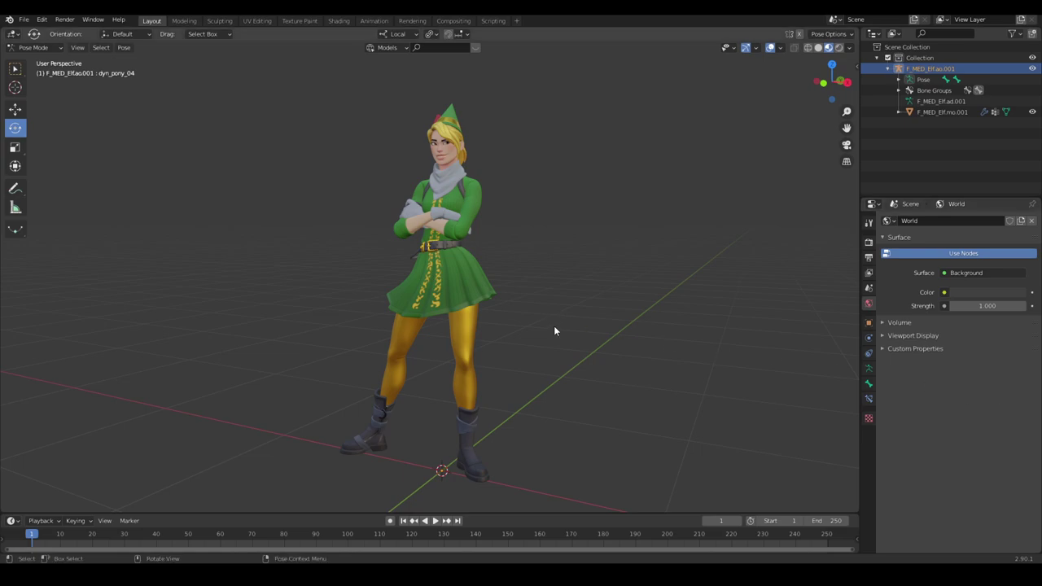
# Step: Inspect the elf character from the front around to the back of the head and the ponytail
pyautogui.keyDown('alt'); pyautogui.moveTo(657, 318); pyautogui.dragTo(637, 328, button='middle'); pyautogui.keyUp('alt')
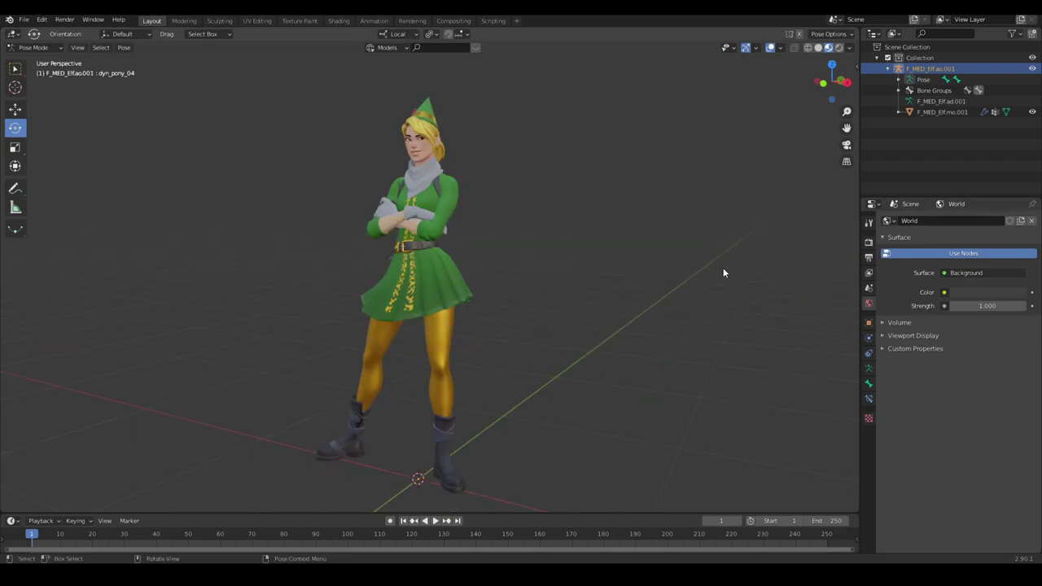
pyautogui.keyDown('alt'); pyautogui.moveTo(715, 271); pyautogui.dragTo(397, 259, button='middle'); pyautogui.keyUp('alt')
pyautogui.scroll(4, 437, 319)
pyautogui.keyDown('shift'); pyautogui.moveTo(524, 293); pyautogui.dragTo(529, 375, button='middle'); pyautogui.keyUp('shift')
pyautogui.scroll(2, 529, 375)
pyautogui.moveTo(620, 378); pyautogui.dragTo(541, 327, button='middle')
pyautogui.scroll(-5, 539, 386)
pyautogui.moveTo(541, 327); pyautogui.dragTo(367, 300, button='middle')
pyautogui.scroll(3, 472, 268)
pyautogui.scroll(4, 489, 366)
pyautogui.moveTo(504, 364); pyautogui.dragTo(346, 342, button='middle')
pyautogui.scroll(3, 562, 341)
pyautogui.keyDown('shift'); pyautogui.moveTo(562, 340); pyautogui.dragTo(397, 269, button='middle'); pyautogui.keyUp('shift')
# Step: Show the armature's bones in the viewport overlays and deselect all bones
pyautogui.click(771, 47)
pyautogui.click(770, 48)
pyautogui.moveTo(639, 170); pyautogui.dragTo(678, 172, button='middle')
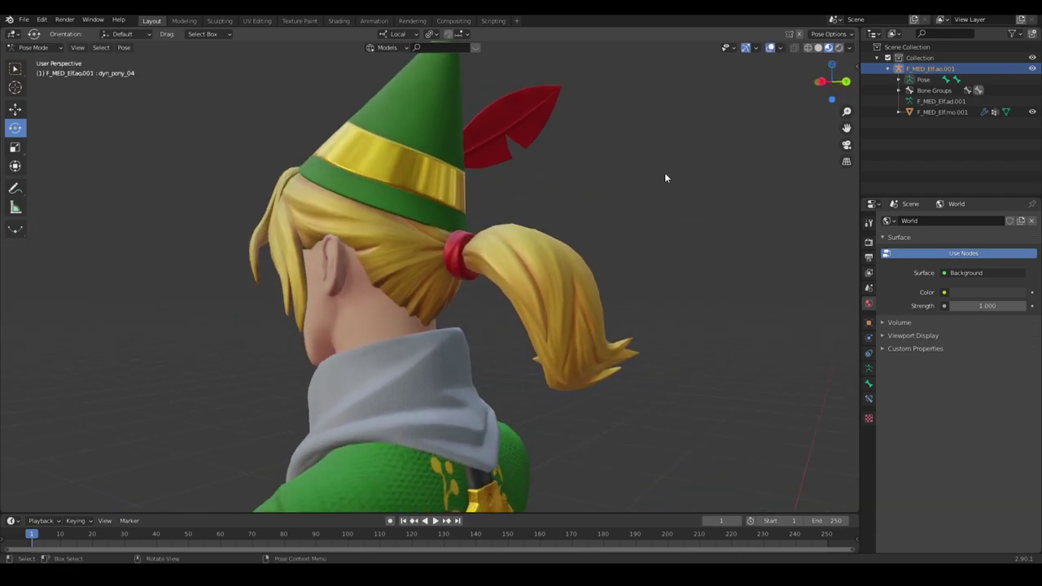
pyautogui.click(780, 48)
pyautogui.click(788, 181)
pyautogui.moveTo(625, 302); pyautogui.dragTo(667, 309, button='middle')
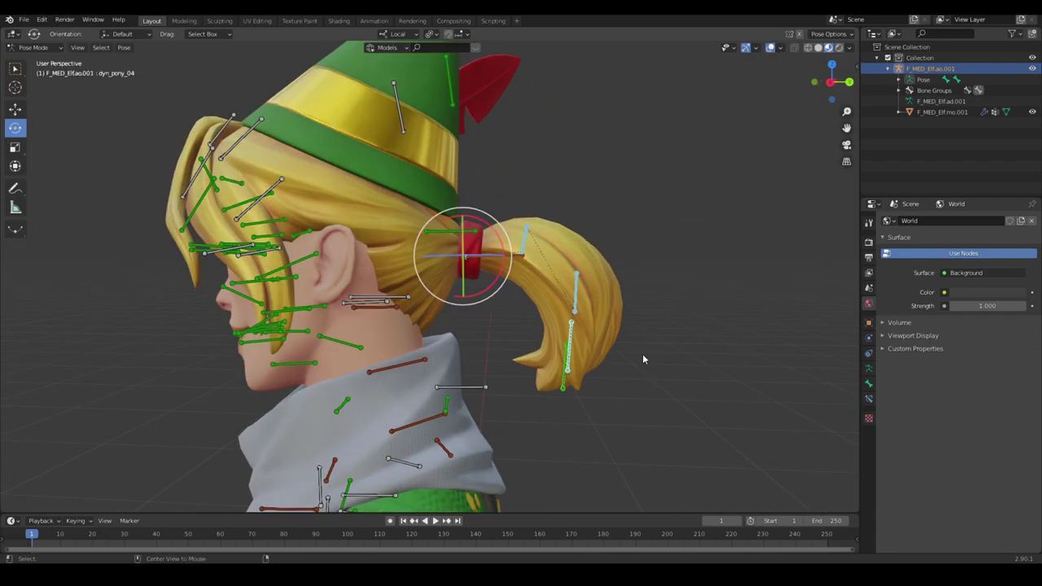
pyautogui.hotkey('alt', 'r')
pyautogui.scroll(-4, 663, 359)
pyautogui.moveTo(662, 359); pyautogui.dragTo(564, 350, button='middle')
pyautogui.moveTo(672, 309); pyautogui.dragTo(593, 302, button='middle')
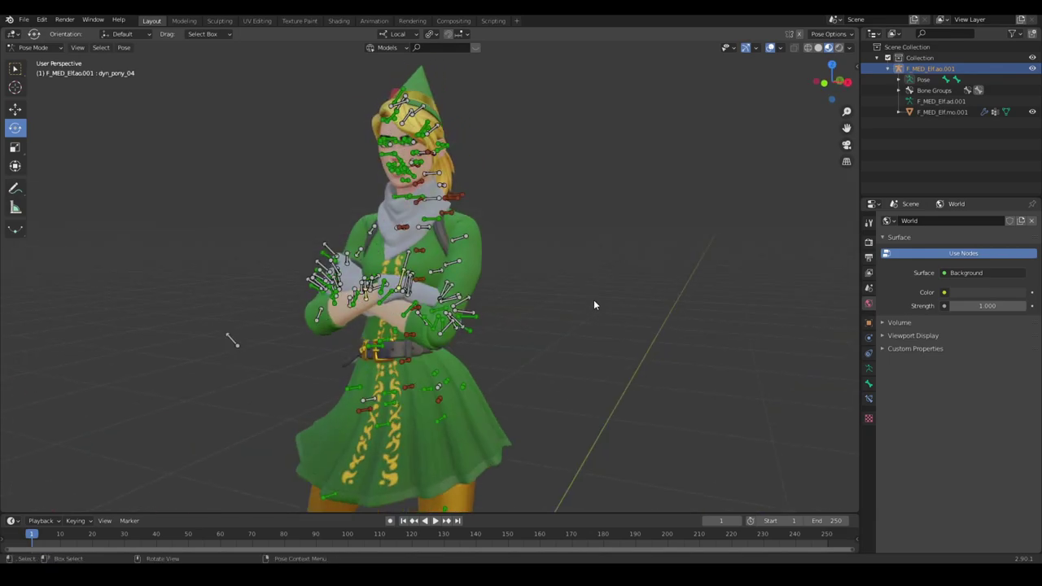
# Step: Examine the bones around the crossed arms, torso and skirt
pyautogui.keyDown('shift'); pyautogui.moveTo(595, 423); pyautogui.dragTo(613, 230, button='middle'); pyautogui.keyUp('shift')
pyautogui.scroll(2, 578, 330)
pyautogui.moveTo(577, 330)
pyautogui.mouseDown(button='middle')
pyautogui.moveTo(574, 308)
pyautogui.moveTo(559, 327)
pyautogui.mouseUp(button='middle')
pyautogui.moveTo(501, 181); pyautogui.dragTo(484, 182, button='middle')
pyautogui.keyDown('shift'); pyautogui.moveTo(501, 181); pyautogui.dragTo(512, 310, button='middle'); pyautogui.keyUp('shift')
pyautogui.keyDown('shift'); pyautogui.moveTo(596, 163); pyautogui.dragTo(601, 245, button='middle'); pyautogui.keyUp('shift')
pyautogui.scroll(2, 570, 277)
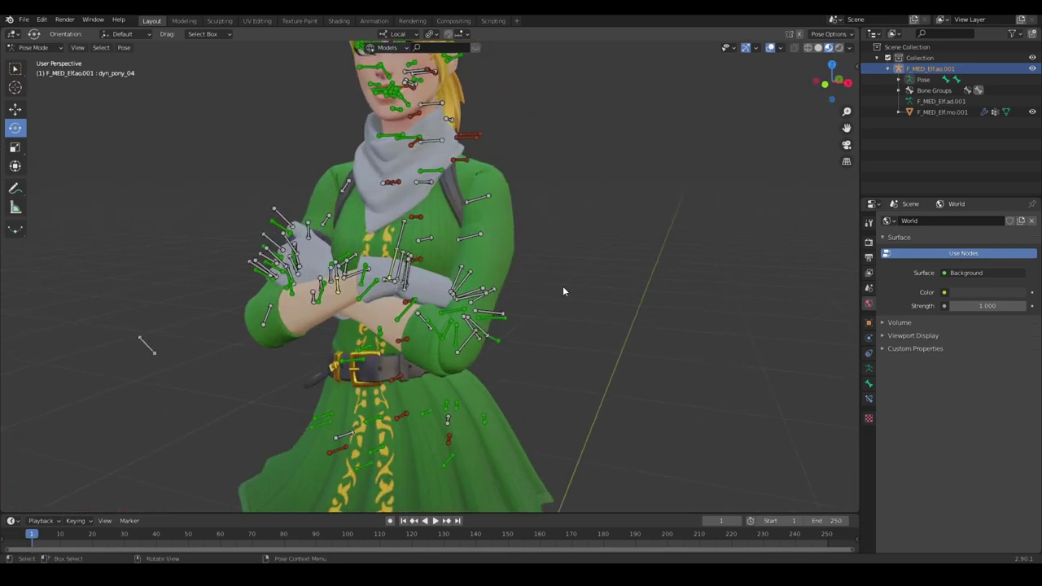
# Step: Turn on automatic keyframe insertion for the timeline
pyautogui.moveTo(563, 285); pyautogui.dragTo(509, 289, button='middle')
pyautogui.scroll(-2, 418, 457)
pyautogui.moveTo(575, 383); pyautogui.dragTo(655, 321, button='middle')
pyautogui.scroll(-3, 655, 322)
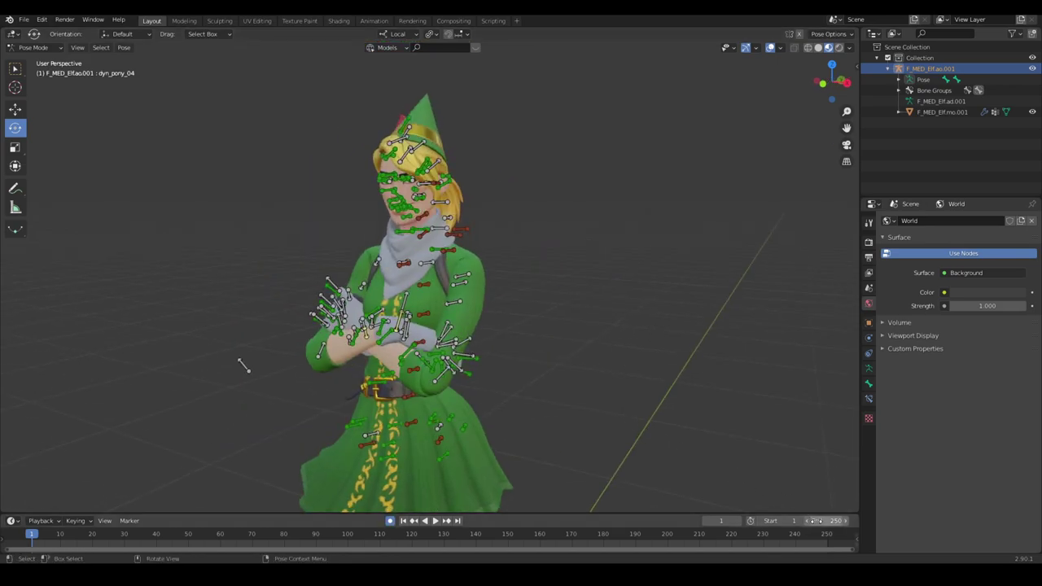
# Step: Set the animation's end frame to 60 and save the file
pyautogui.hotkey('ctrl', 's')
pyautogui.moveTo(518, 347); pyautogui.dragTo(634, 365, button='middle')
pyautogui.scroll(3, 491, 340)
pyautogui.scroll(-3, 549, 258)
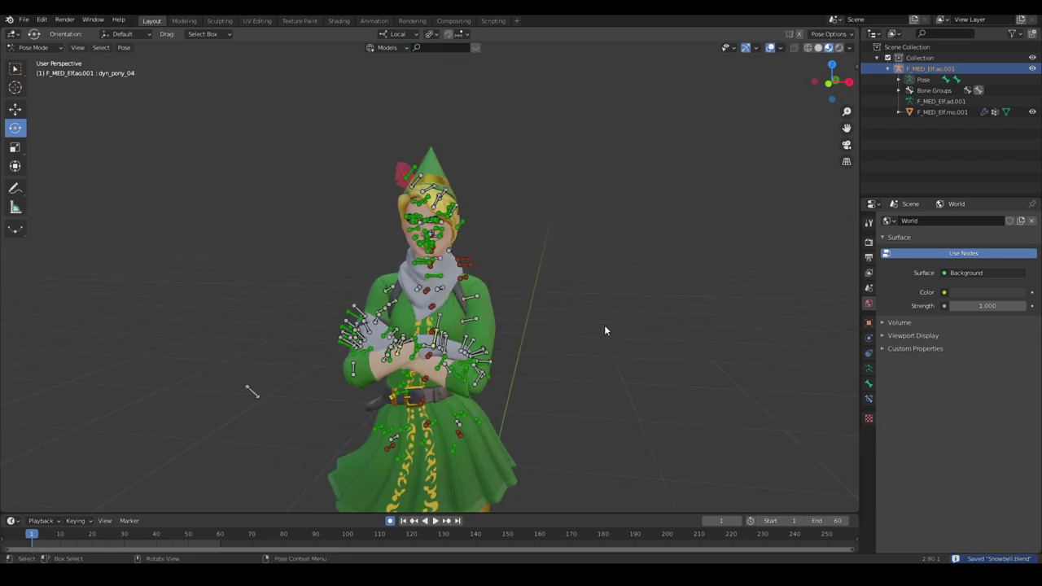
# Step: Select all of the character's bones and insert a keyframe for them at frame 1
pyautogui.moveTo(604, 325); pyautogui.dragTo(655, 264, button='middle')
pyautogui.press('a')
pyautogui.moveTo(663, 302); pyautogui.dragTo(606, 273, button='middle')
pyautogui.click(769, 50)
pyautogui.moveTo(685, 240); pyautogui.dragTo(618, 235, button='middle')
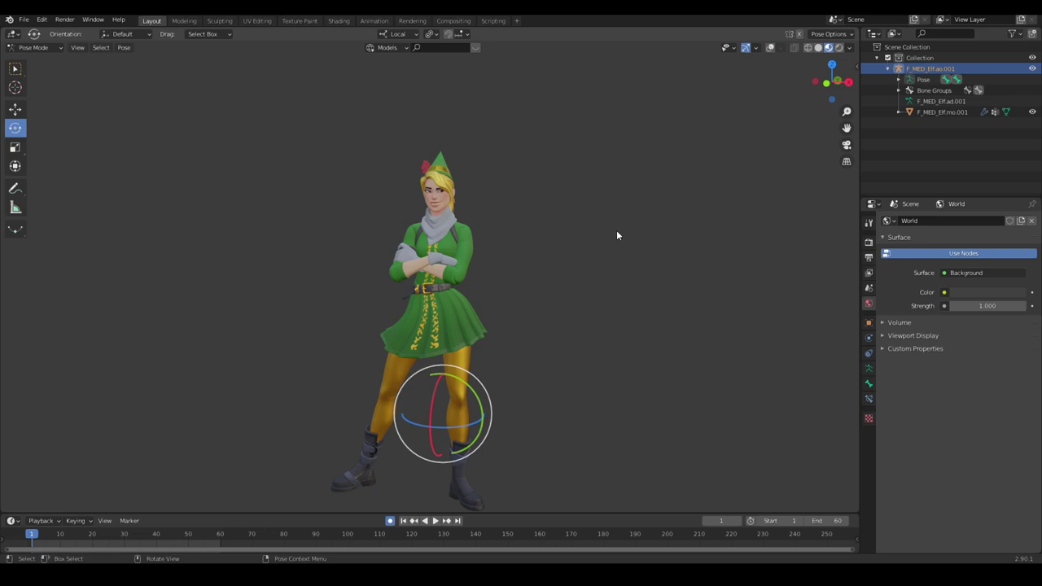
pyautogui.moveTo(616, 235); pyautogui.dragTo(706, 140, button='middle')
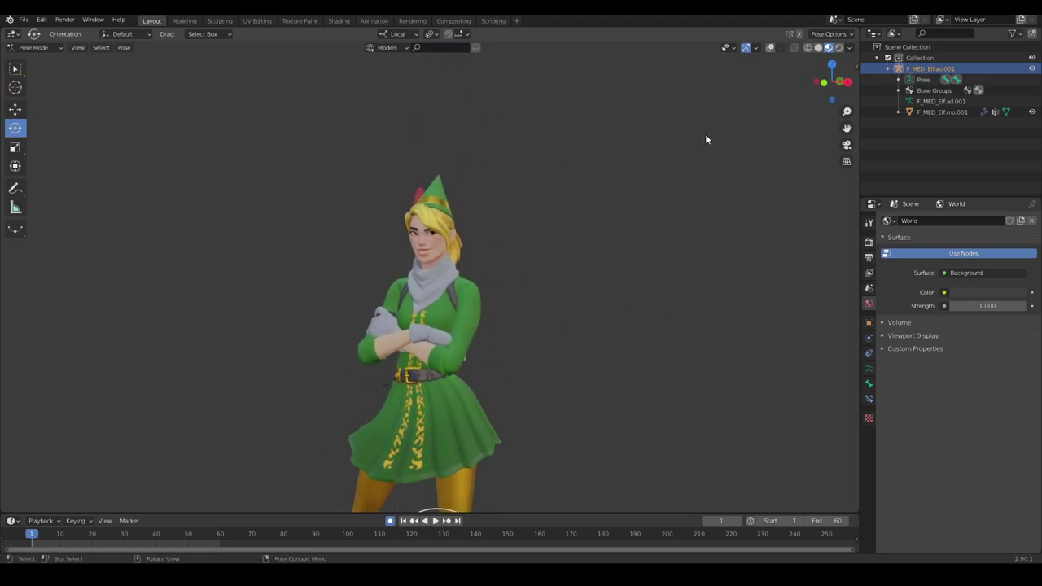
pyautogui.click(769, 47)
pyautogui.scroll(6, 586, 233)
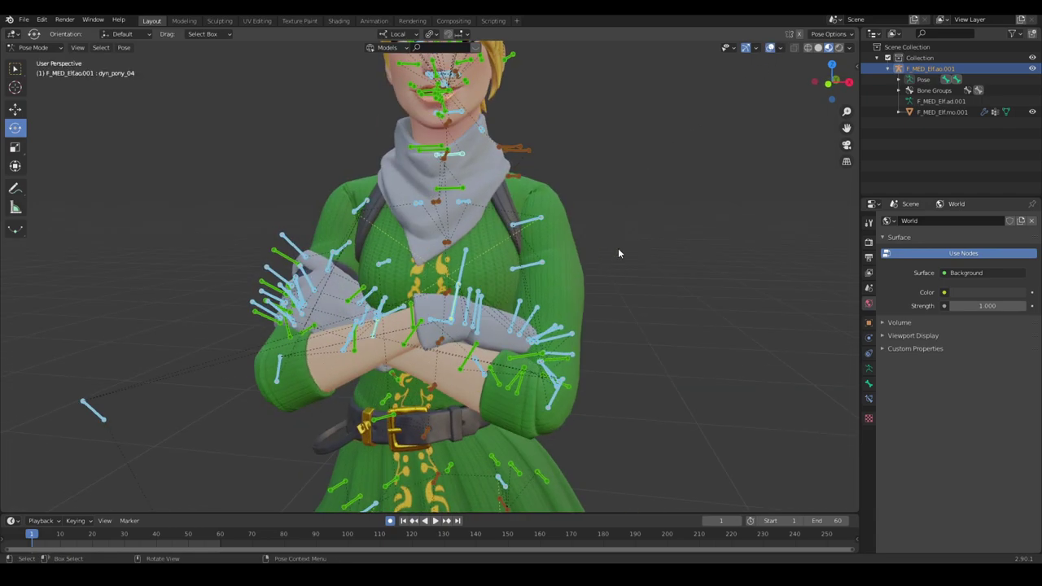
pyautogui.press('i')
pyautogui.click(615, 297)
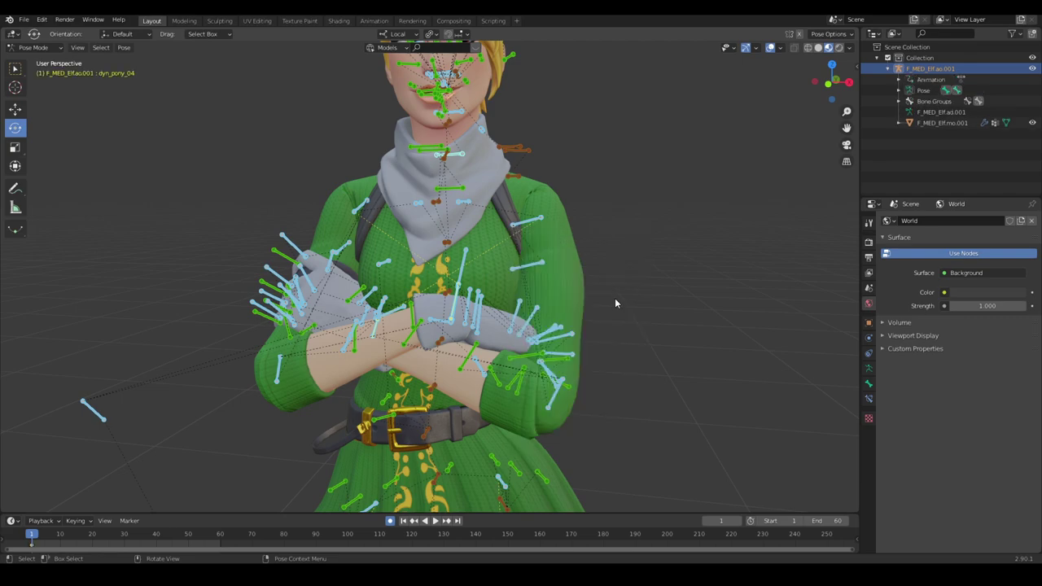
# Step: Look over the full character pose from several angles with the overlays hidden, then show the overlays again
pyautogui.scroll(-5, 633, 334)
pyautogui.moveTo(615, 354); pyautogui.dragTo(651, 360, button='middle')
pyautogui.click(770, 49)
pyautogui.scroll(-2, 580, 244)
pyautogui.moveTo(579, 245); pyautogui.dragTo(469, 281, button='middle')
pyautogui.keyDown('shift'); pyautogui.moveTo(469, 282); pyautogui.dragTo(465, 203, button='middle'); pyautogui.keyUp('shift')
pyautogui.moveTo(440, 422); pyautogui.dragTo(525, 417, button='middle')
pyautogui.scroll(3, 521, 326)
pyautogui.keyDown('shift'); pyautogui.moveTo(513, 204); pyautogui.dragTo(518, 366, button='middle'); pyautogui.keyUp('shift')
pyautogui.click(768, 49)
pyautogui.scroll(2, 610, 215)
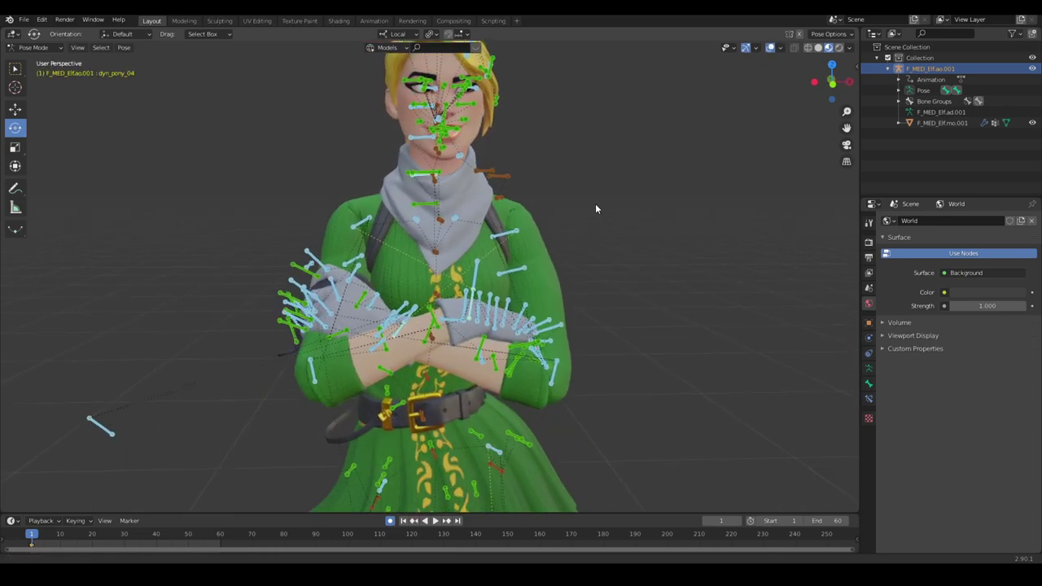
# Step: At frame 35, move the right clavicle bone about -0.011 m in X, 0.002 m in Y and 0.008 m in Z
pyautogui.click(141, 534)
pyautogui.moveTo(532, 329); pyautogui.dragTo(548, 274, button='middle')
pyautogui.moveTo(417, 333); pyautogui.dragTo(382, 368, button='middle')
pyautogui.scroll(2, 499, 323)
pyautogui.click(421, 233)
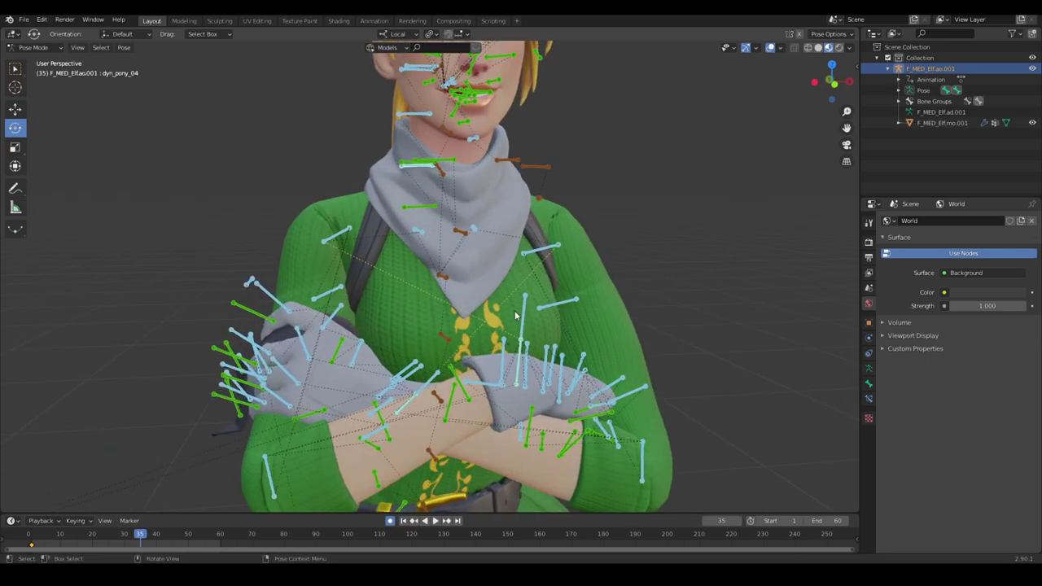
pyautogui.moveTo(450, 297); pyautogui.dragTo(444, 295, button='middle')
pyautogui.press('g')
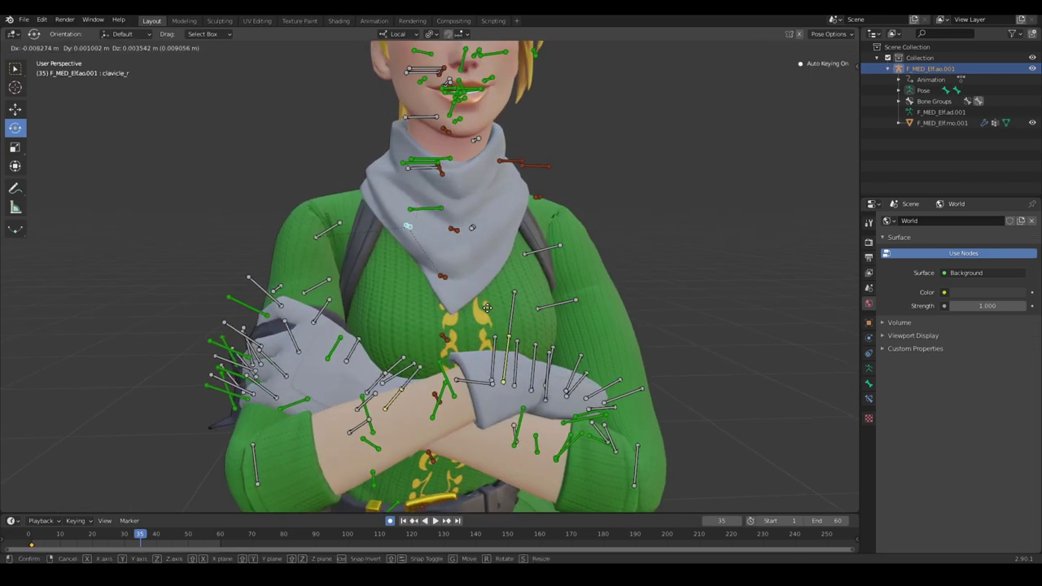
pyautogui.click(463, 275)
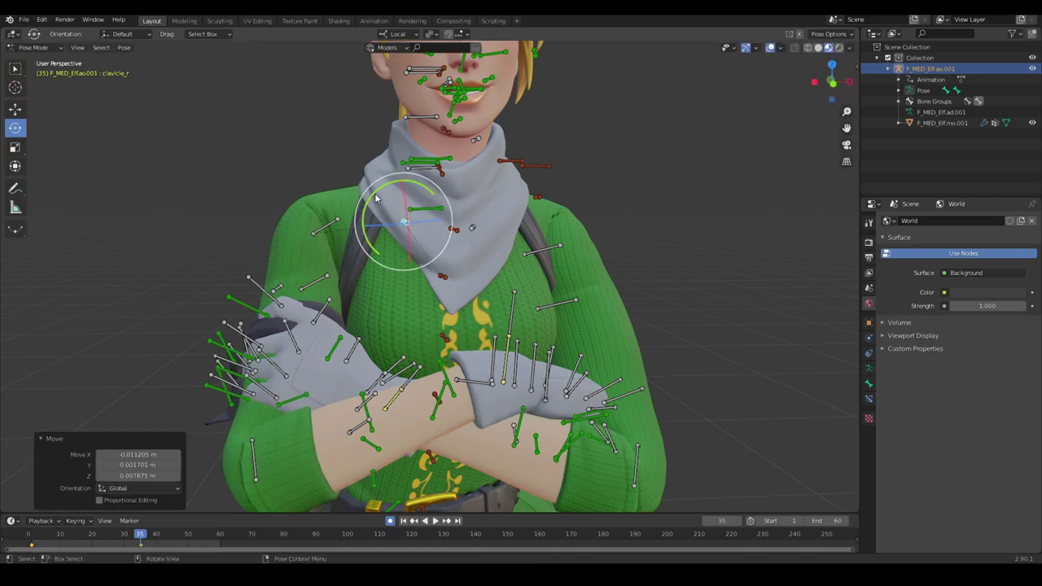
pyautogui.moveTo(376, 199); pyautogui.dragTo(379, 187)
pyautogui.hotkey('ctrl', 'z')
pyautogui.moveTo(531, 332); pyautogui.dragTo(502, 328, button='middle')
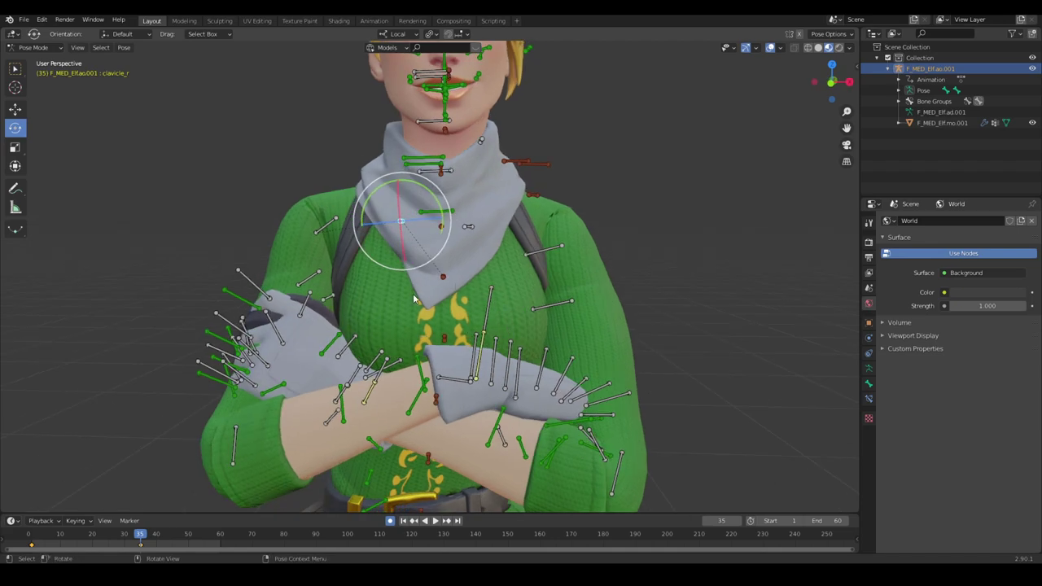
# Step: Move the left clavicle bone about 0.016 m in X, 0.002 m in Y and 0.012 m in Z at frame 35
pyautogui.click(479, 223)
pyautogui.moveTo(478, 223); pyautogui.dragTo(426, 348, button='middle')
pyautogui.press('g')
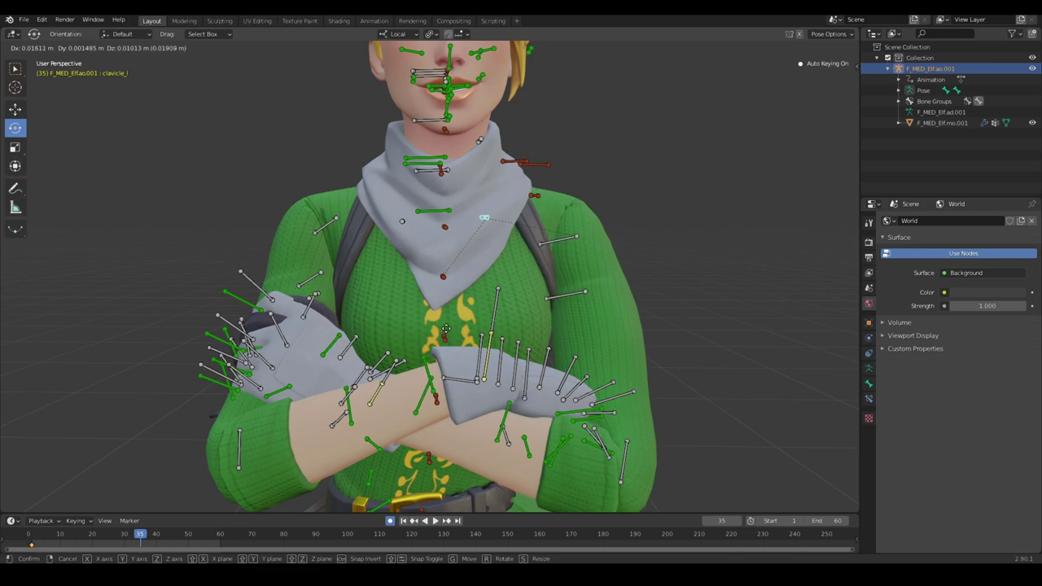
pyautogui.click(446, 330)
pyautogui.moveTo(365, 324); pyautogui.dragTo(409, 349, button='middle')
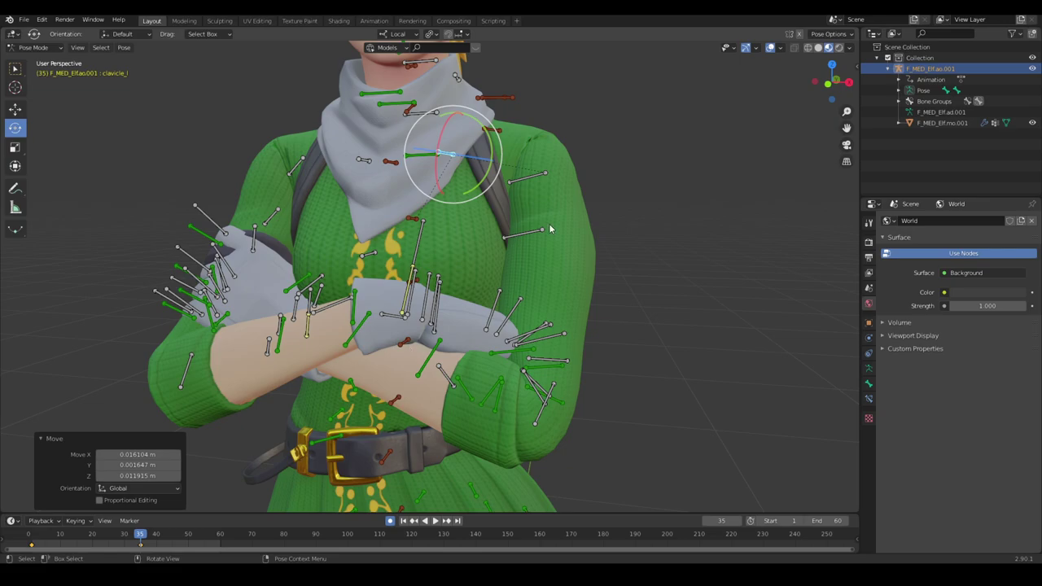
# Step: Slightly rotate the left clavicle bone and the bone in the left shoulder below it at frame 35
pyautogui.moveTo(565, 234); pyautogui.dragTo(479, 344, button='middle')
pyautogui.moveTo(444, 247); pyautogui.dragTo(438, 236, button='middle')
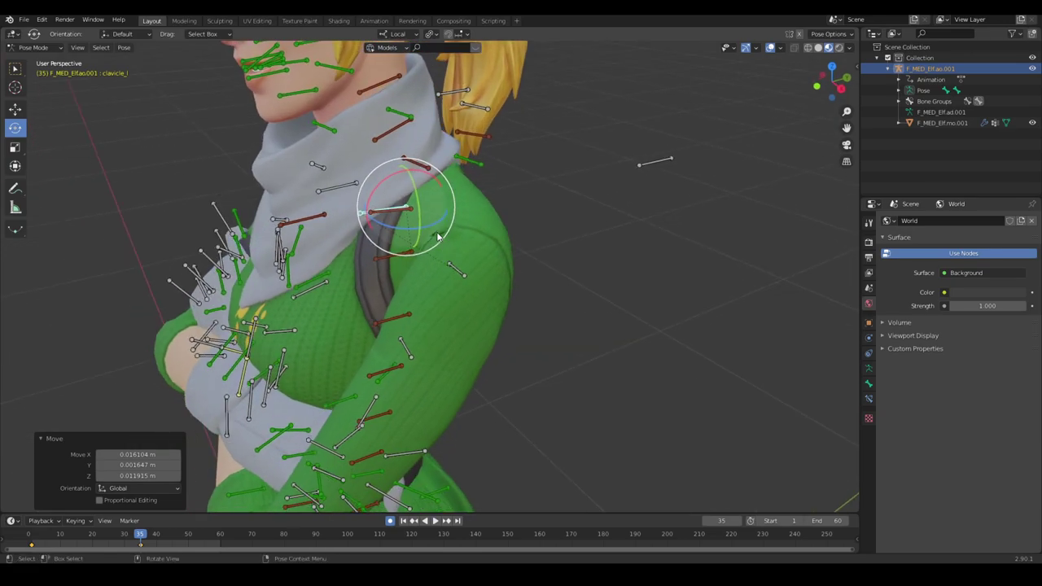
pyautogui.moveTo(438, 236); pyautogui.dragTo(439, 232)
pyautogui.moveTo(440, 232); pyautogui.dragTo(446, 295, button='middle')
pyautogui.click(461, 269)
pyautogui.moveTo(425, 309); pyautogui.dragTo(417, 301)
pyautogui.moveTo(417, 301); pyautogui.dragTo(511, 344, button='middle')
# Step: Raise the right IK hand bone about 0.002 m in global Z and rotate the left IK hand bone 1.48° about local Z
pyautogui.click(353, 267)
pyautogui.moveTo(407, 285); pyautogui.dragTo(513, 214, button='middle')
pyautogui.press('g')
pyautogui.click(541, 269)
pyautogui.press('g')
pyautogui.click(495, 264)
pyautogui.press('g')
pyautogui.click(498, 218)
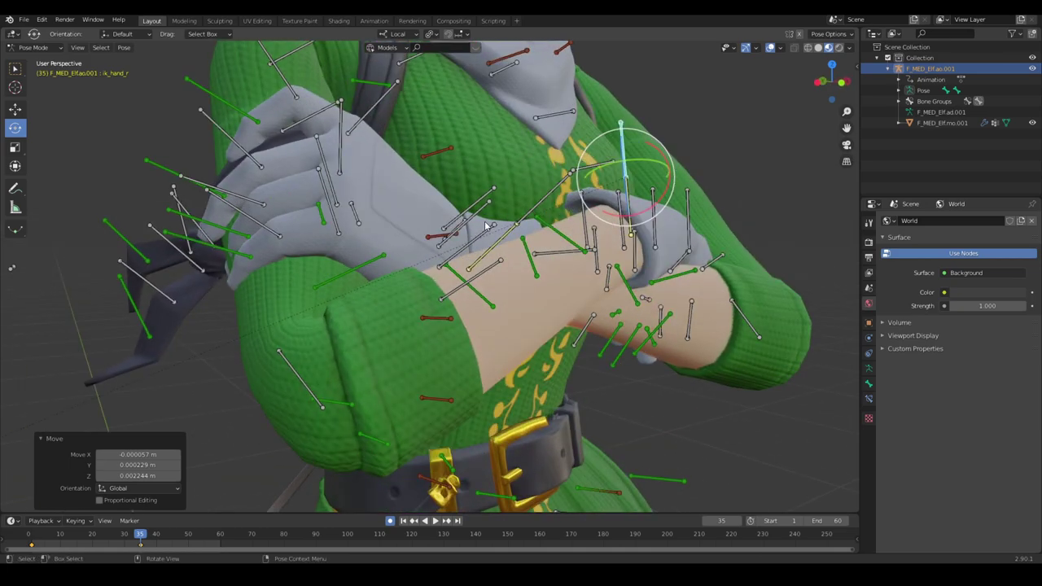
pyautogui.click(487, 216)
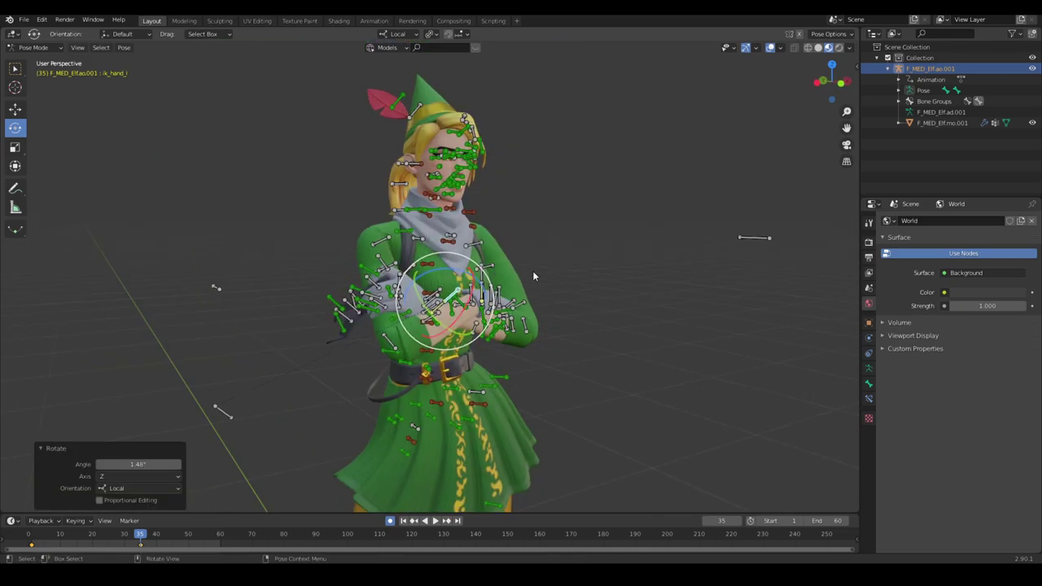
# Step: Select all bones and duplicate their frame 1 keyframe to frame 60
pyautogui.press('a')
pyautogui.scroll(2, 533, 271)
pyautogui.moveTo(533, 271); pyautogui.dragTo(478, 313, button='middle')
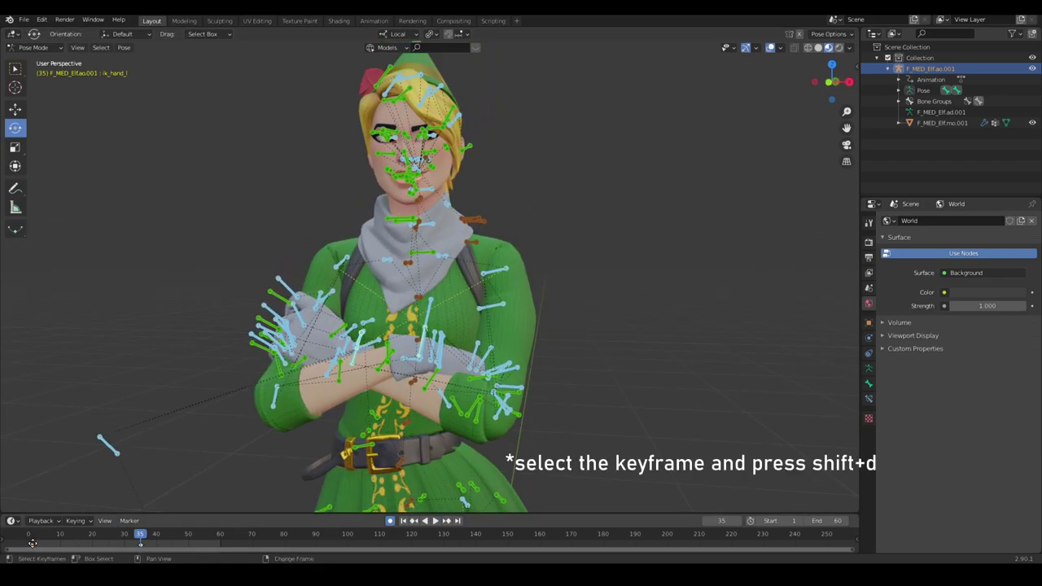
pyautogui.hotkey('shift', 'd')
pyautogui.click(219, 544)
# Step: Switch the viewport to solid shading and play the animation with the overlays hidden
pyautogui.moveTo(562, 245); pyautogui.dragTo(663, 238, button='middle')
pyautogui.click(818, 48)
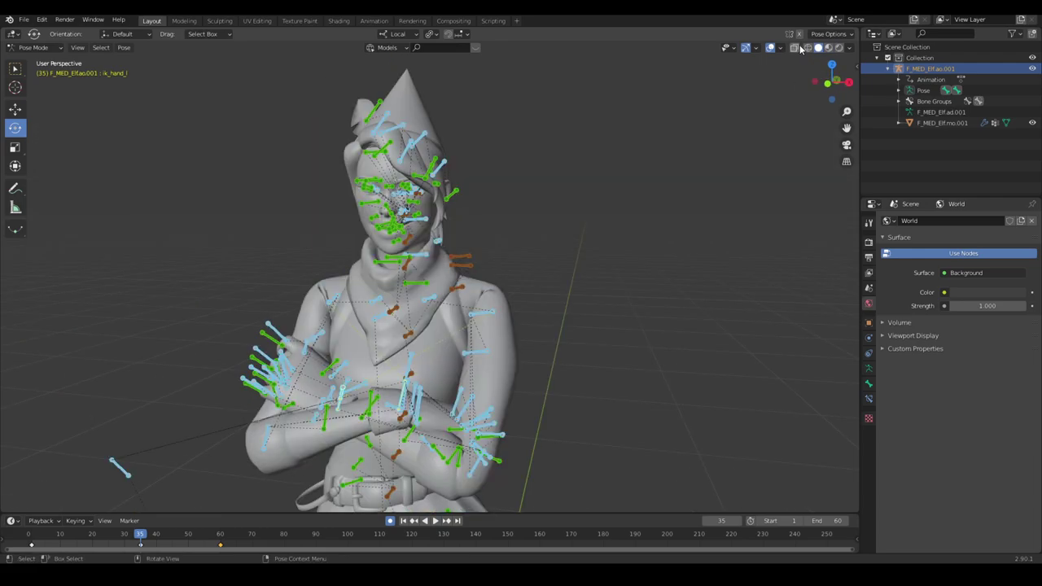
pyautogui.click(771, 47)
pyautogui.press('space')
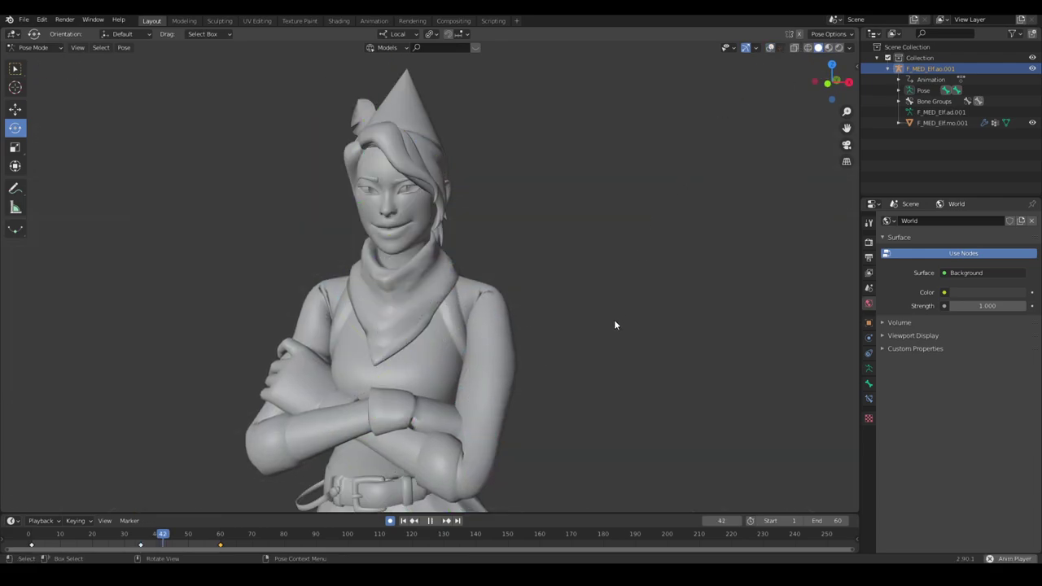
pyautogui.scroll(-3, 628, 230)
pyautogui.moveTo(628, 229); pyautogui.dragTo(615, 221, button='middle')
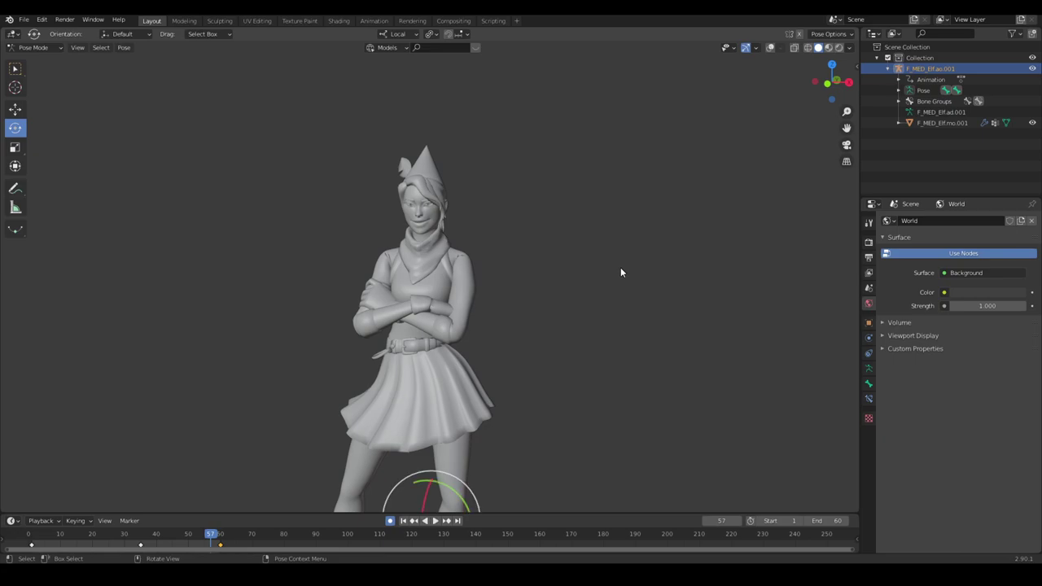
# Step: Show the overlays again and reposition the right IK hand bone at frame 35
pyautogui.hotkey('shift', 'alt', 'z')
pyautogui.scroll(5, 586, 270)
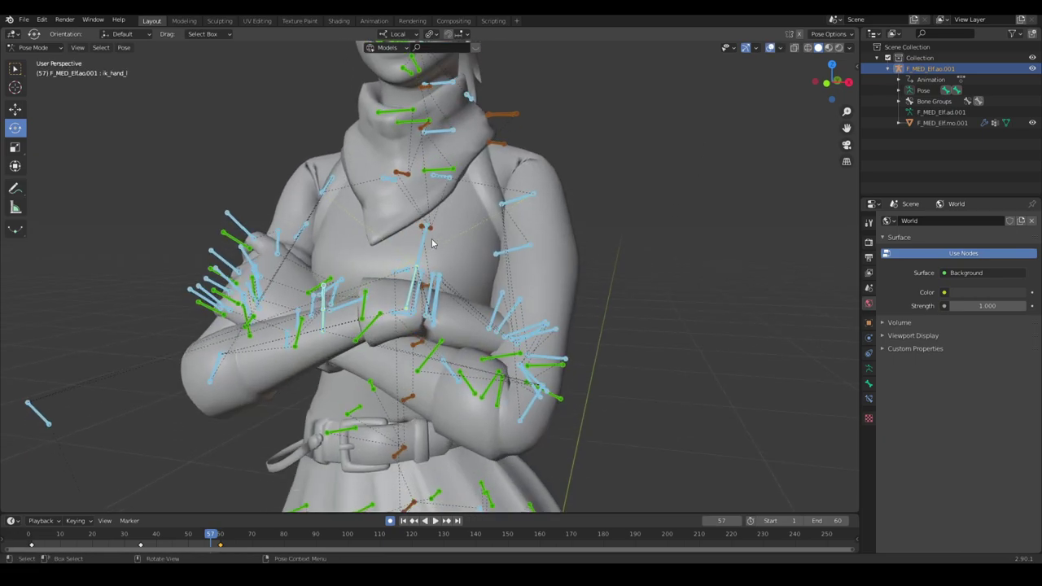
pyautogui.click(425, 244)
pyautogui.click(132, 535)
pyautogui.moveTo(133, 537)
pyautogui.mouseDown()
pyautogui.moveTo(15, 543)
pyautogui.moveTo(140, 537)
pyautogui.mouseUp()
pyautogui.press('g')
pyautogui.click(438, 416)
pyautogui.moveTo(443, 417); pyautogui.dragTo(403, 415, button='middle')
# Step: Select all bones and move their middle keyframe from frame 35 to frame 30
pyautogui.click(147, 535)
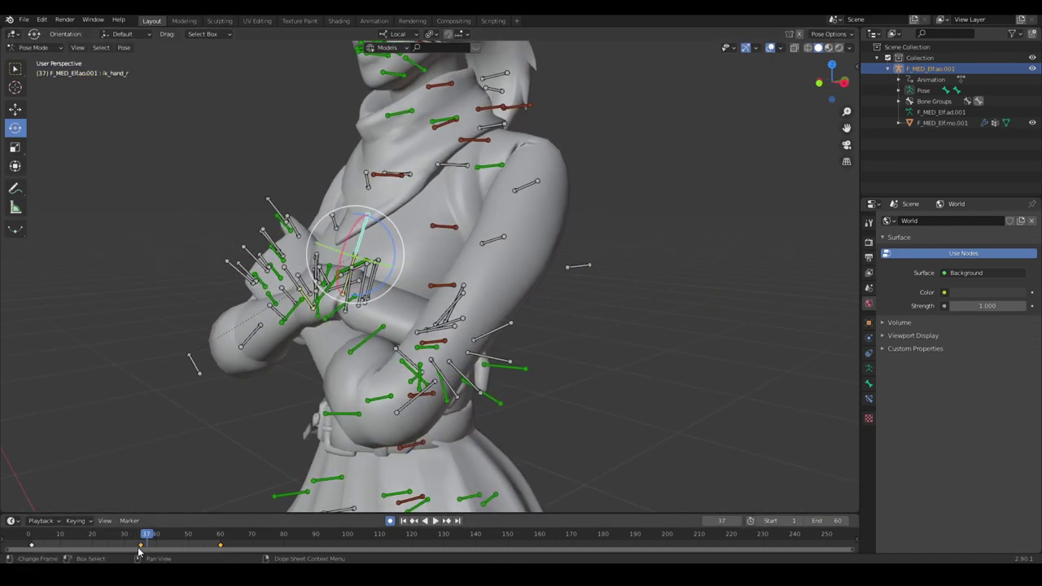
pyautogui.moveTo(141, 546); pyautogui.dragTo(157, 545)
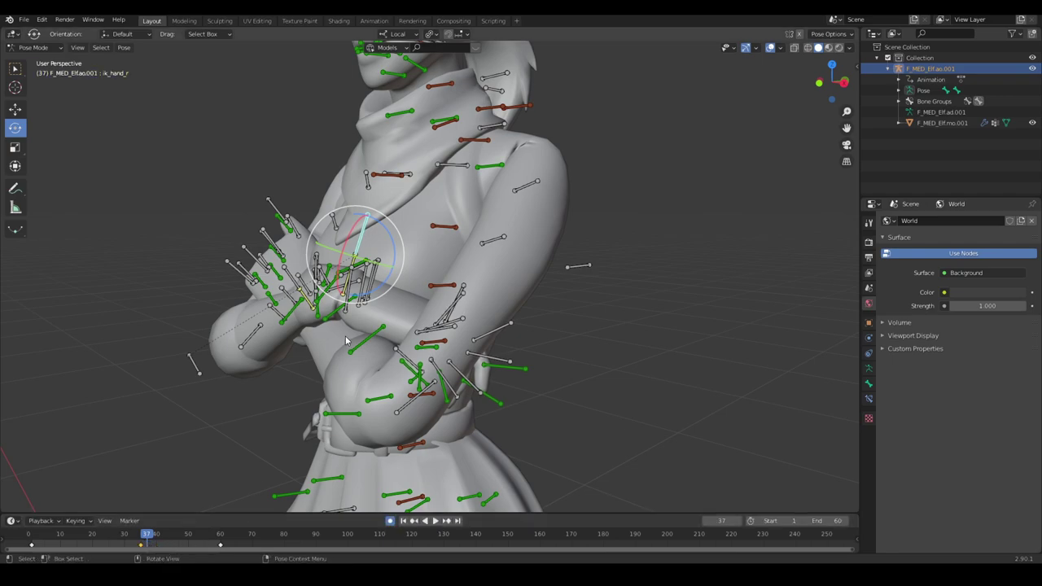
pyautogui.moveTo(345, 343); pyautogui.dragTo(392, 347, button='middle')
pyautogui.press('a')
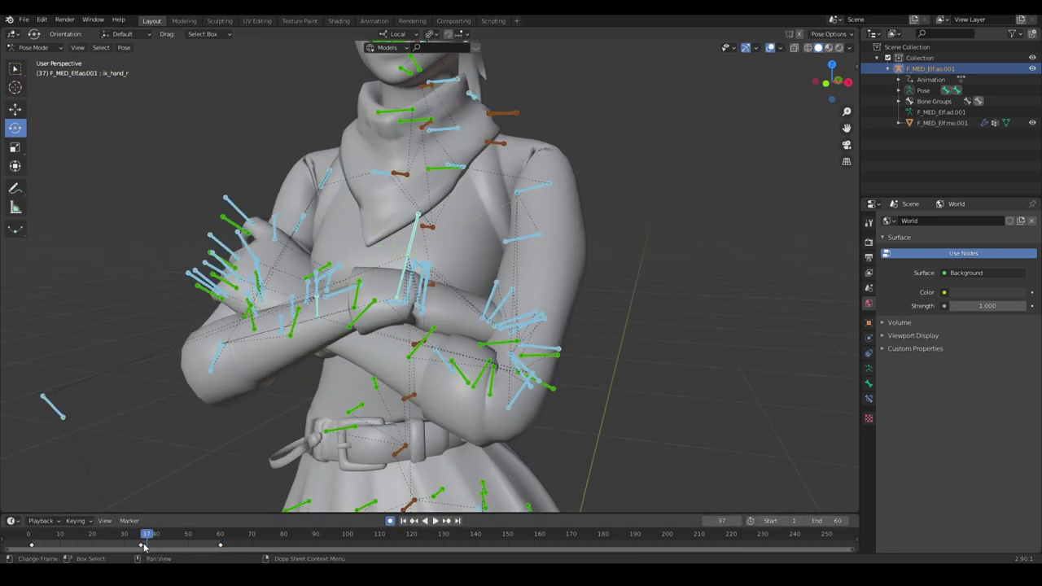
pyautogui.click(126, 538)
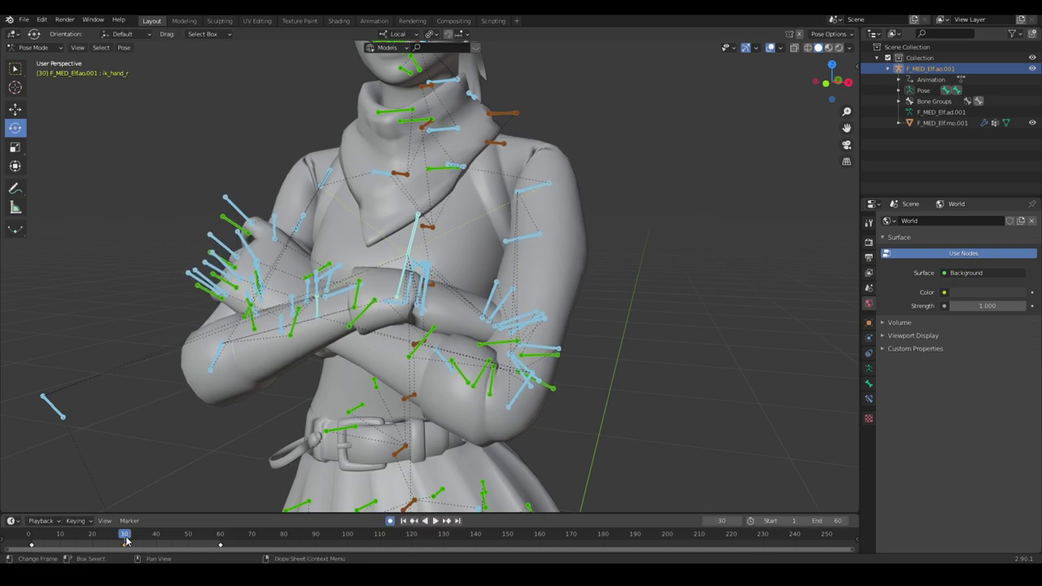
pyautogui.moveTo(594, 293); pyautogui.dragTo(629, 290, button='middle')
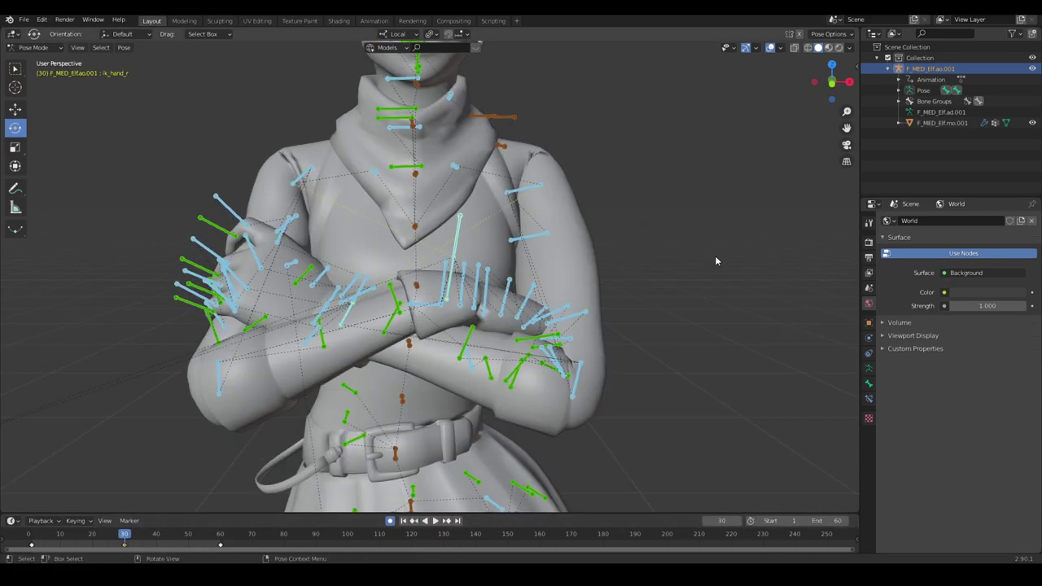
# Step: Move the middle keyframes of the right and left IK hand bones to frame 35
pyautogui.click(629, 289)
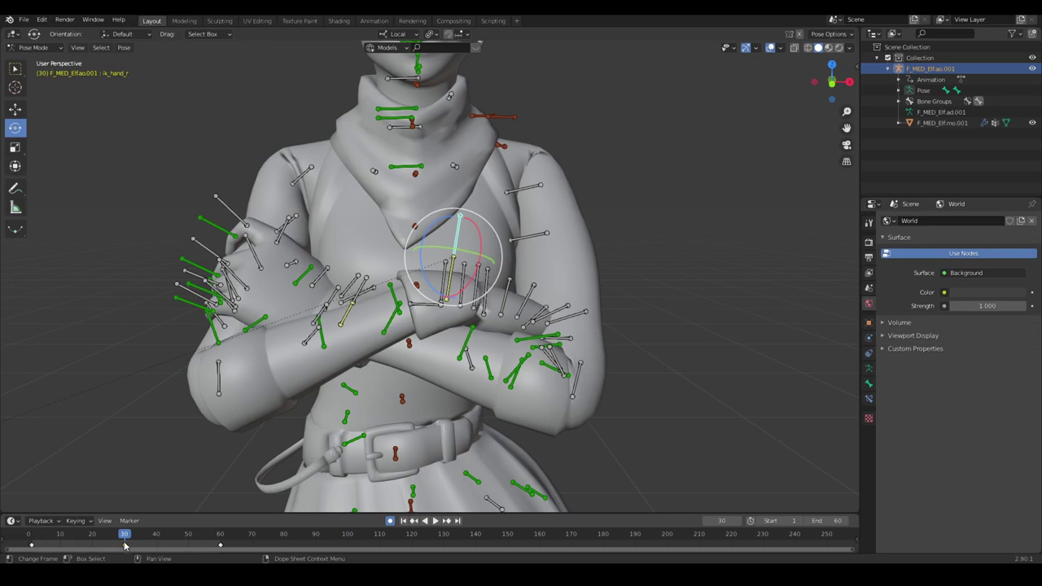
pyautogui.moveTo(125, 547); pyautogui.dragTo(140, 547)
pyautogui.moveTo(293, 398); pyautogui.dragTo(329, 339, button='middle')
pyautogui.moveTo(140, 545); pyautogui.dragTo(126, 546)
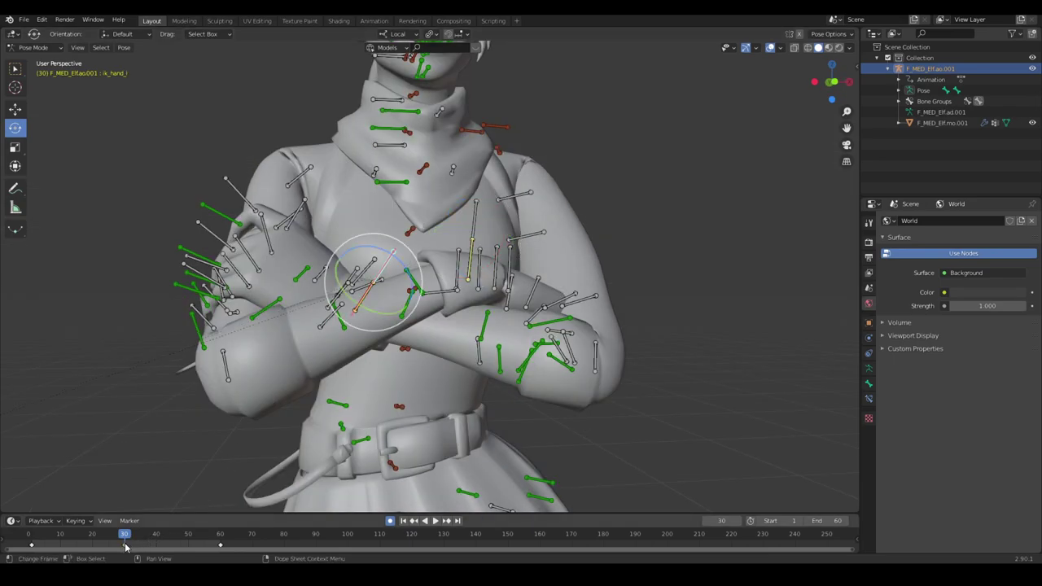
# Step: Play the animation and review the whole character's motion with the overlays hidden
pyautogui.press('space')
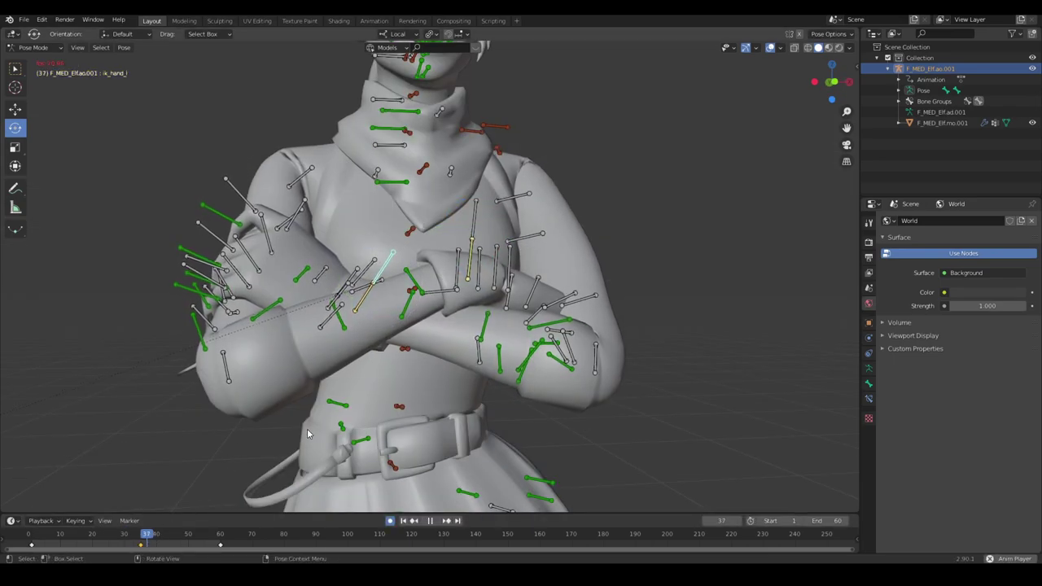
pyautogui.scroll(-2, 309, 427)
pyautogui.moveTo(313, 416); pyautogui.dragTo(275, 408, button='middle')
pyautogui.hotkey('shift', 'alt', 'z')
pyautogui.scroll(-5, 563, 258)
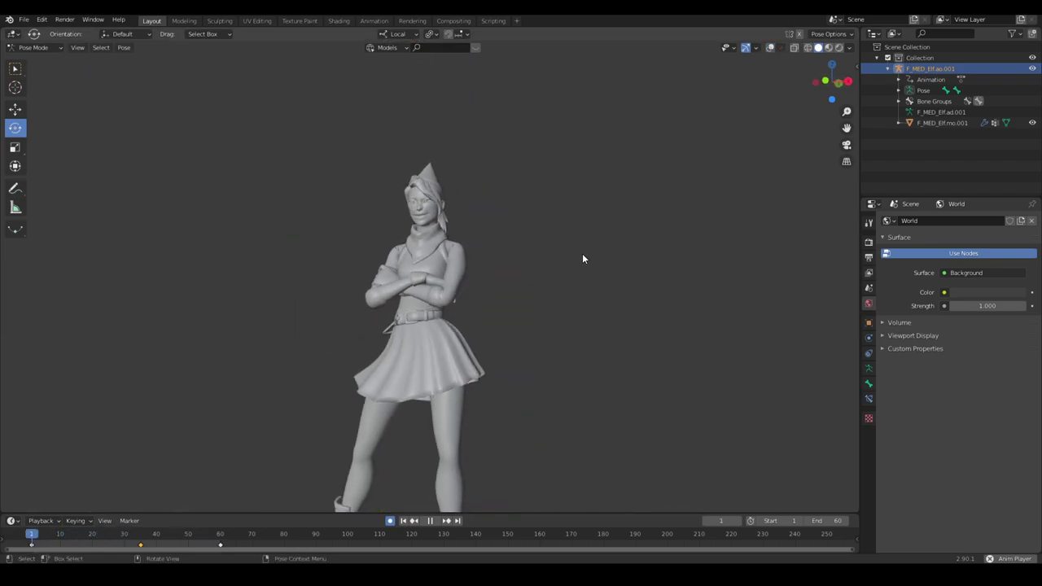
# Step: Show the overlays again, then reposition the left clavicle bone at frame 30 in the front view
pyautogui.scroll(3, 549, 252)
pyautogui.click(770, 48)
pyautogui.scroll(4, 466, 241)
pyautogui.press('space')
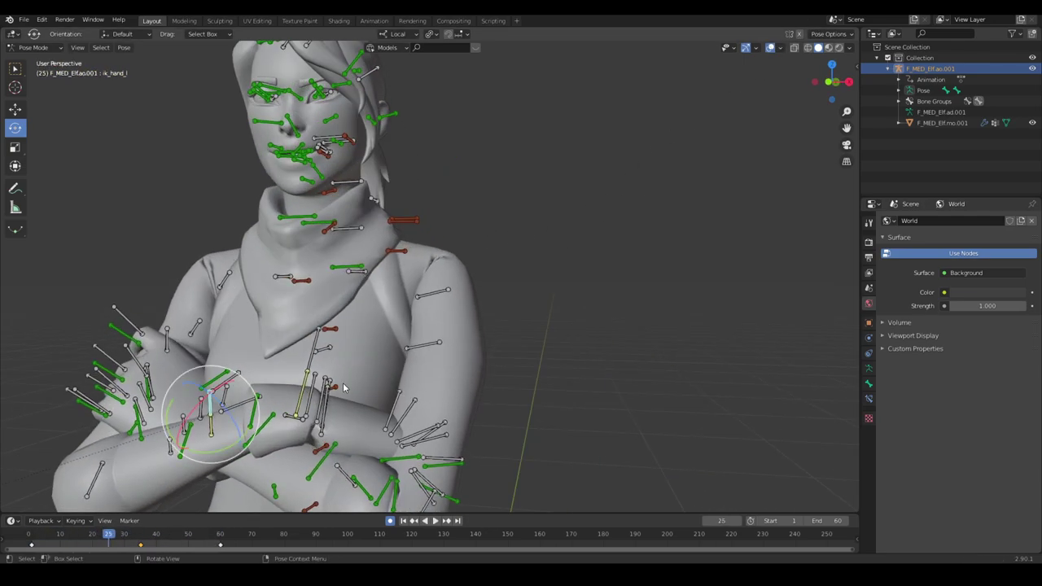
pyautogui.click(357, 272)
pyautogui.moveTo(262, 430); pyautogui.dragTo(286, 435, button='middle')
pyautogui.press('KP_1')
pyautogui.scroll(3, 292, 415)
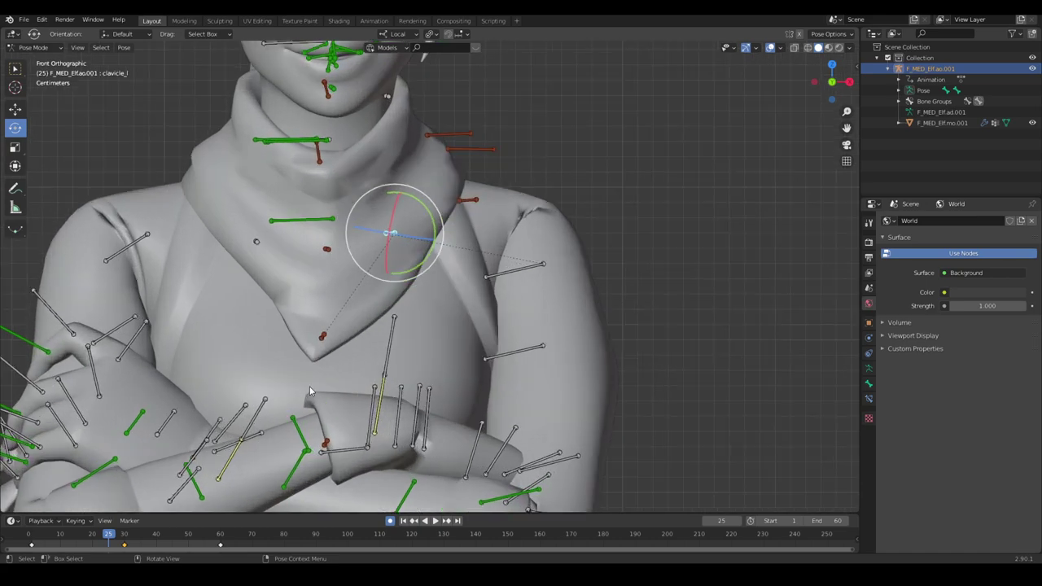
pyautogui.keyDown('shift'); pyautogui.moveTo(492, 241); pyautogui.dragTo(462, 309, button='middle'); pyautogui.keyUp('shift')
pyautogui.moveTo(29, 541); pyautogui.dragTo(124, 544)
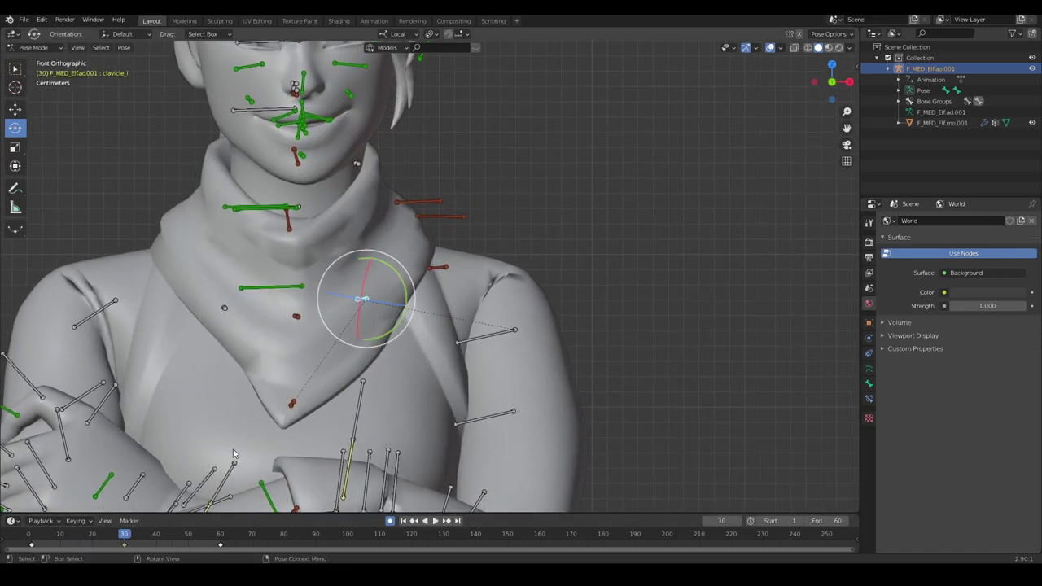
pyautogui.press('g')
pyautogui.click(352, 369)
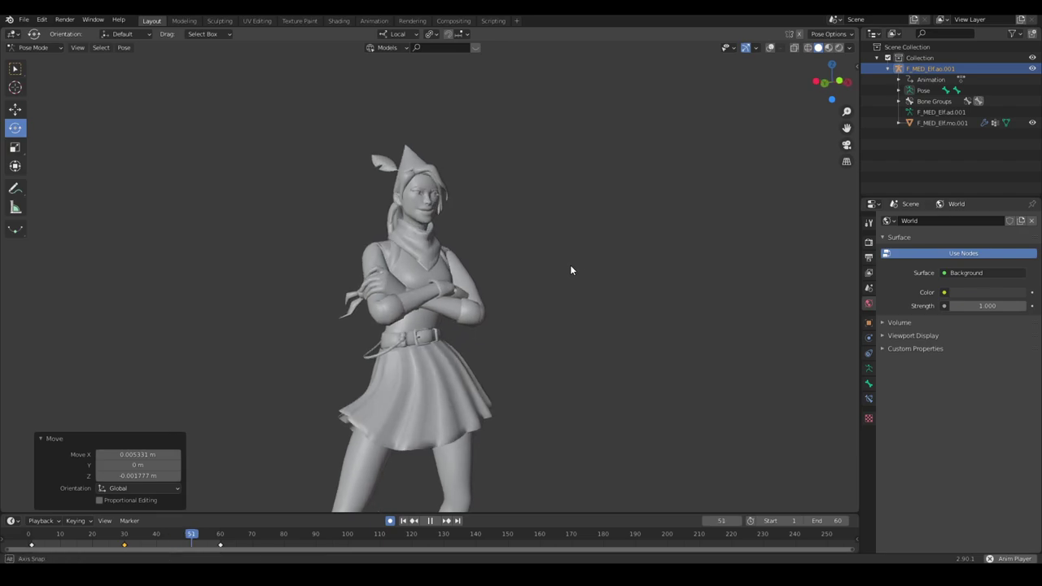
# Step: Show the overlays again and raise the spine_04 bone by about 0.0013 m along Z at frame 32
pyautogui.moveTo(570, 265); pyautogui.dragTo(484, 263, button='middle')
pyautogui.click(770, 47)
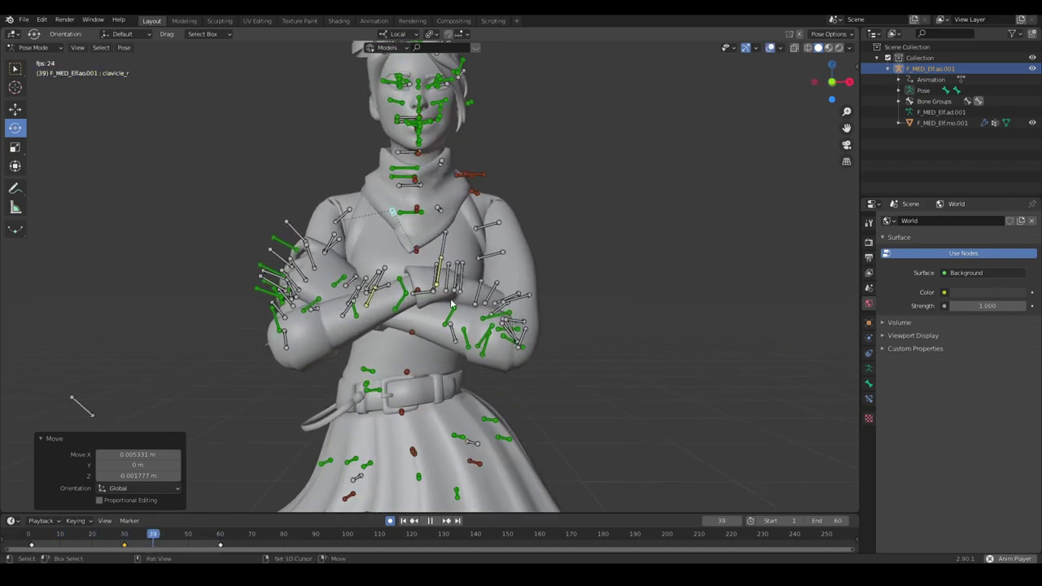
pyautogui.moveTo(451, 304); pyautogui.dragTo(478, 321, button='middle')
pyautogui.click(437, 329)
pyautogui.press('KP_1')
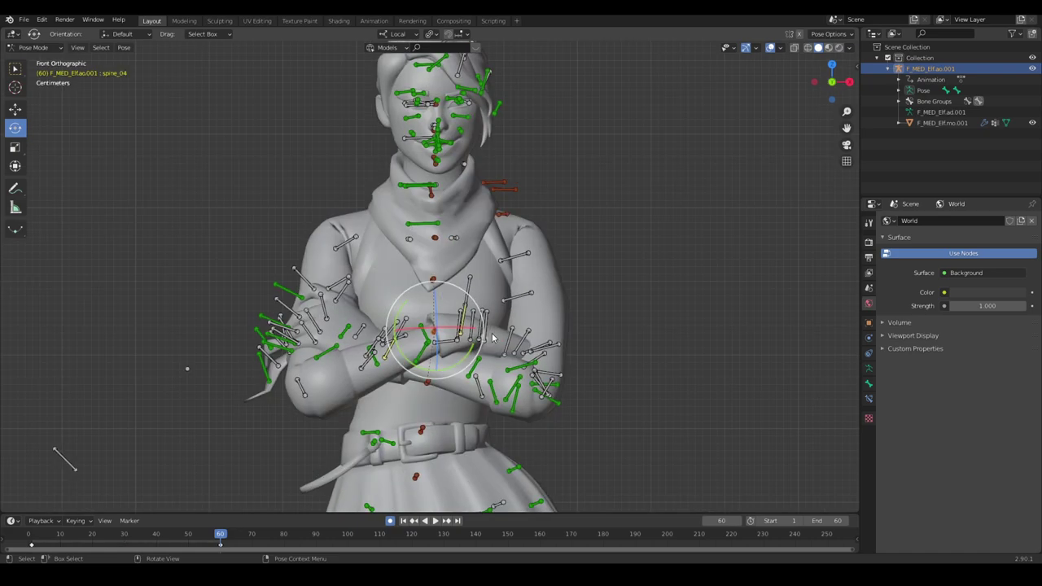
pyautogui.scroll(1, 475, 363)
pyautogui.press('space')
pyautogui.press('space')
pyautogui.scroll(2, 604, 427)
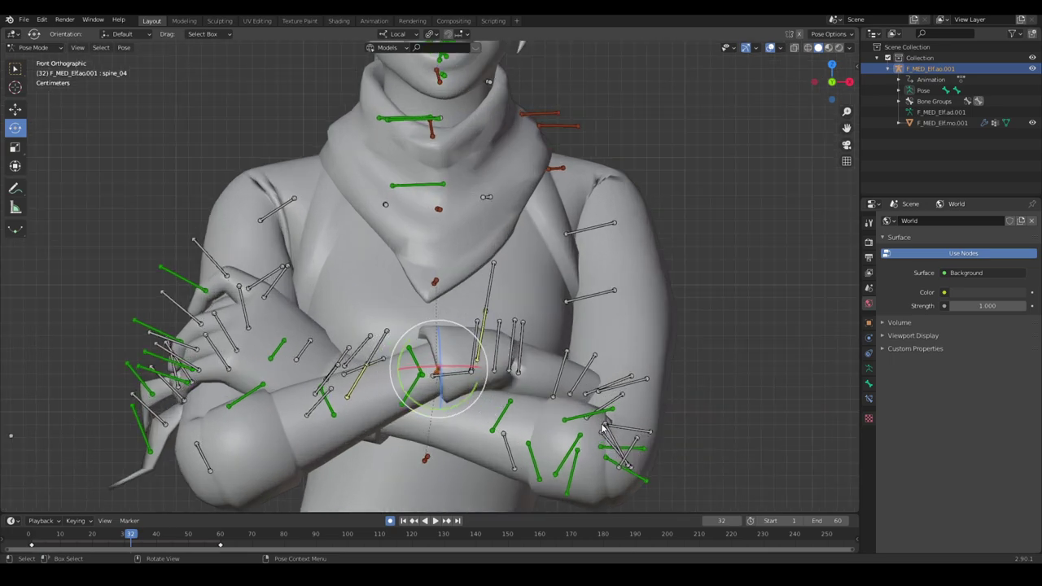
pyautogui.press('g')
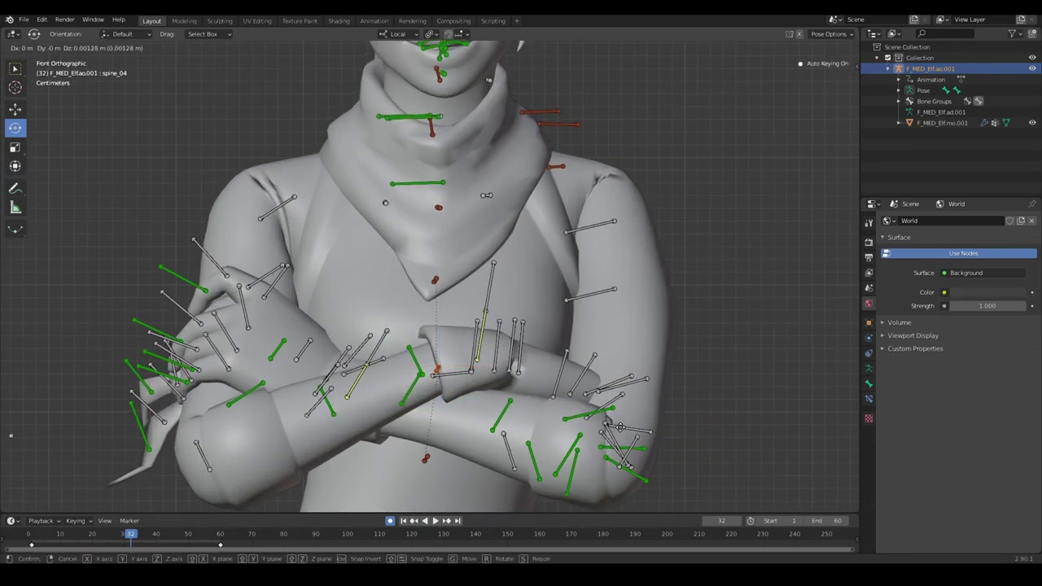
pyautogui.click(620, 426)
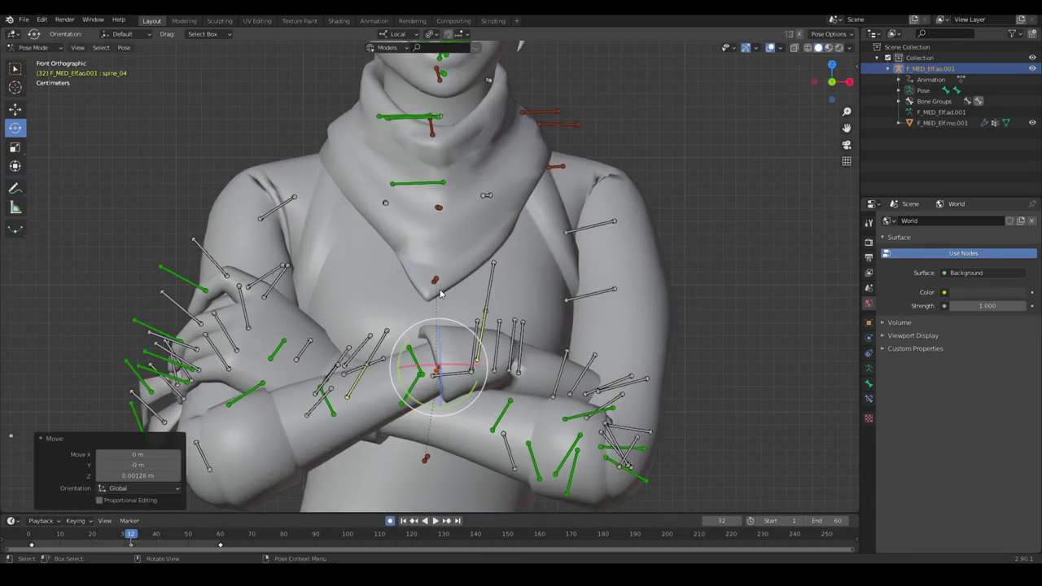
# Step: Move the middle keyframe of the spine_04 bone from frame 32 to frame 25
pyautogui.click(486, 324)
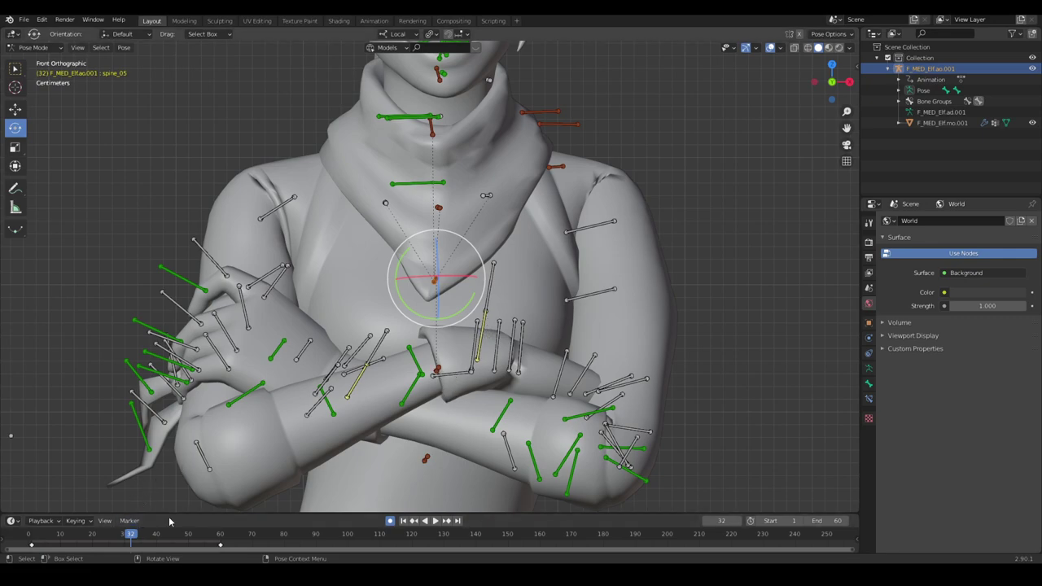
pyautogui.hotkey('ctrl', 'z')
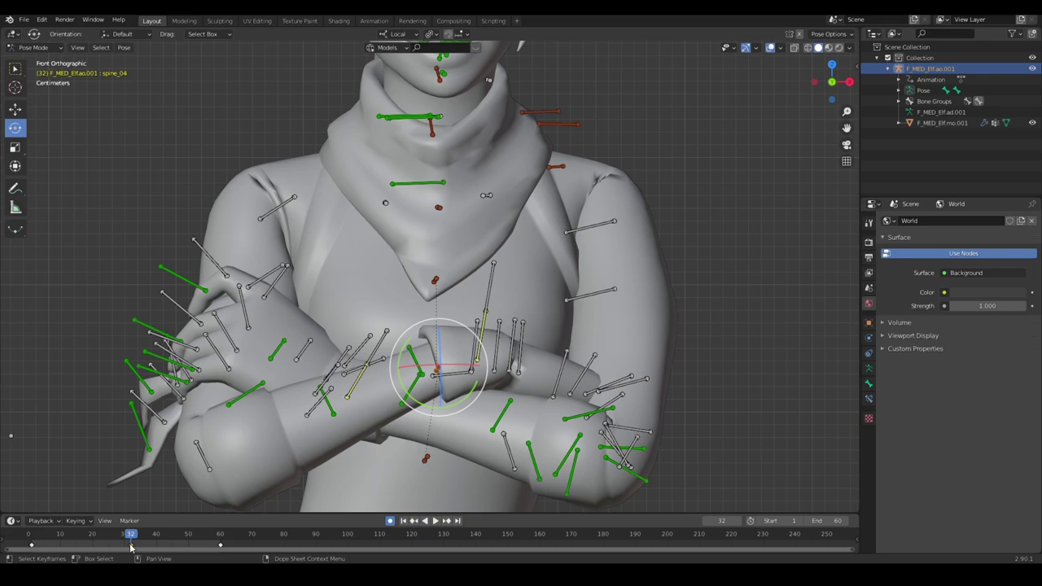
pyautogui.moveTo(130, 547); pyautogui.dragTo(108, 532)
pyautogui.click(108, 534)
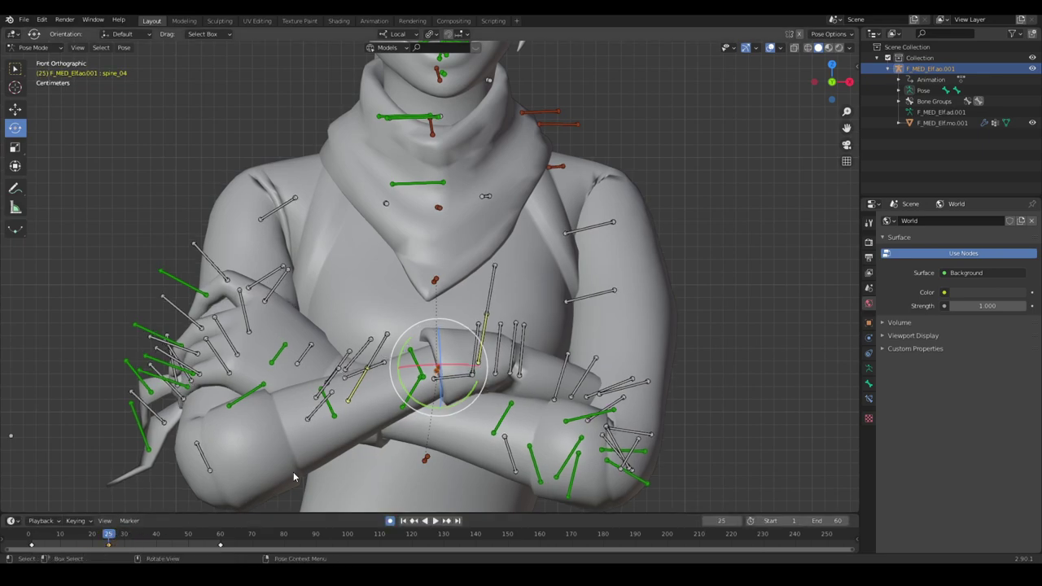
# Step: Raise the spine_05 bone by about 0.002 m along Z at frame 28
pyautogui.hotkey('ctrl', 'shift', 'z')
pyautogui.click(120, 536)
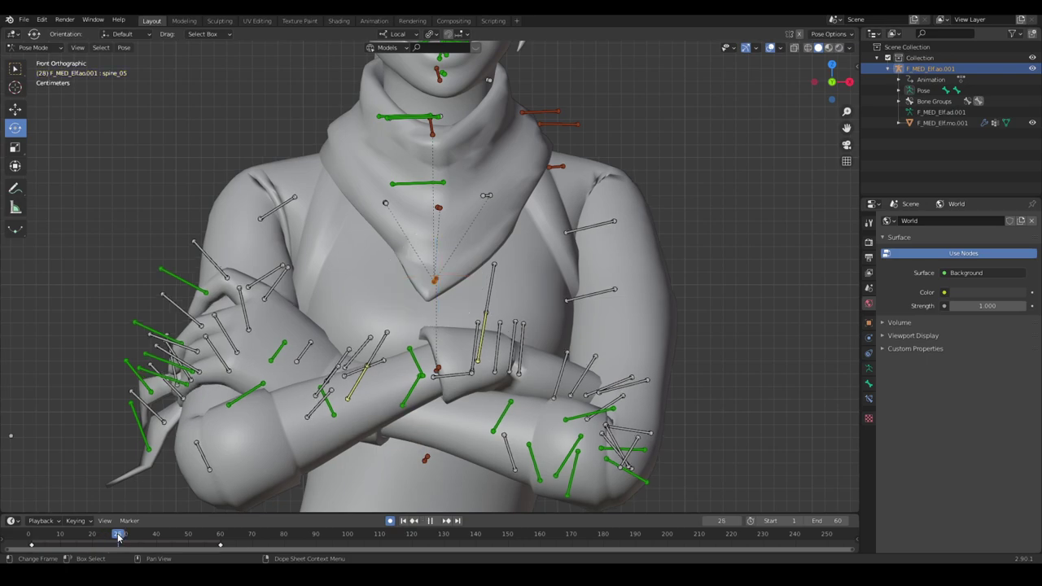
pyautogui.press('g')
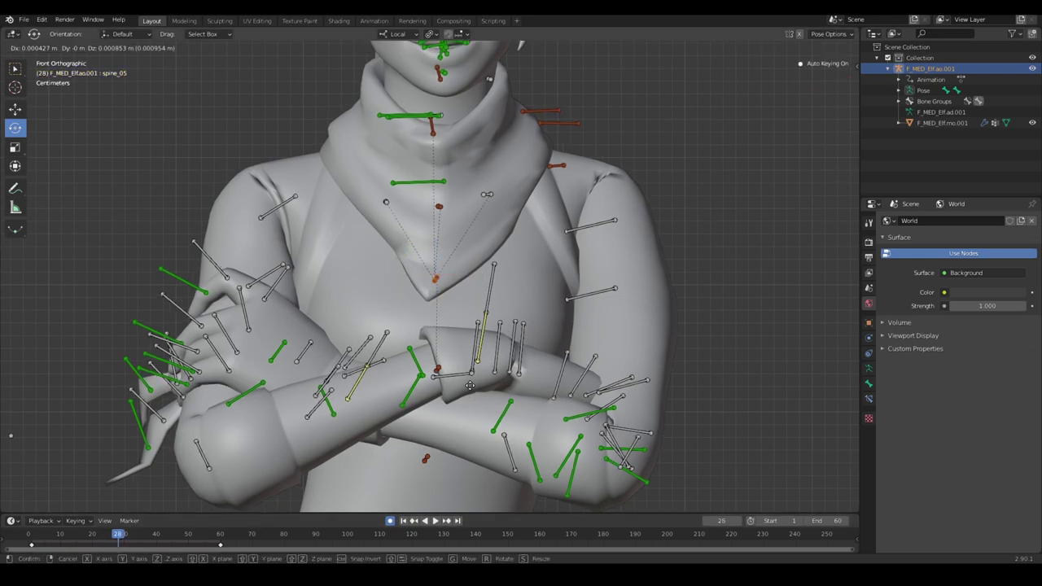
pyautogui.click(470, 383)
pyautogui.keyDown('shift'); pyautogui.moveTo(449, 232); pyautogui.dragTo(431, 270, button='middle'); pyautogui.keyUp('shift')
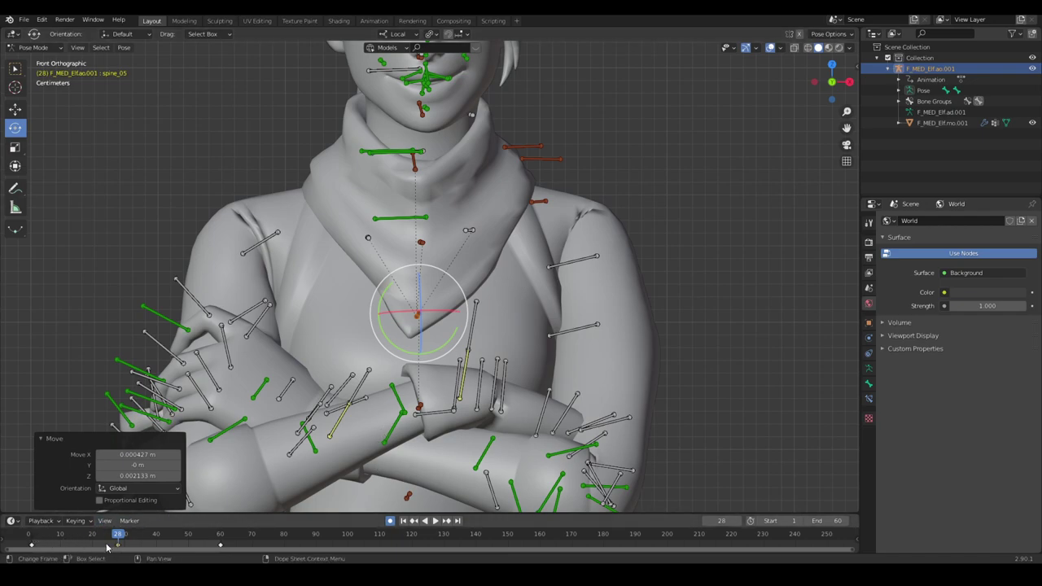
# Step: Key a move of the red bone at the base of the neck at frame 30
pyautogui.click(421, 242)
pyautogui.moveTo(118, 534); pyautogui.dragTo(125, 535)
pyautogui.press('g')
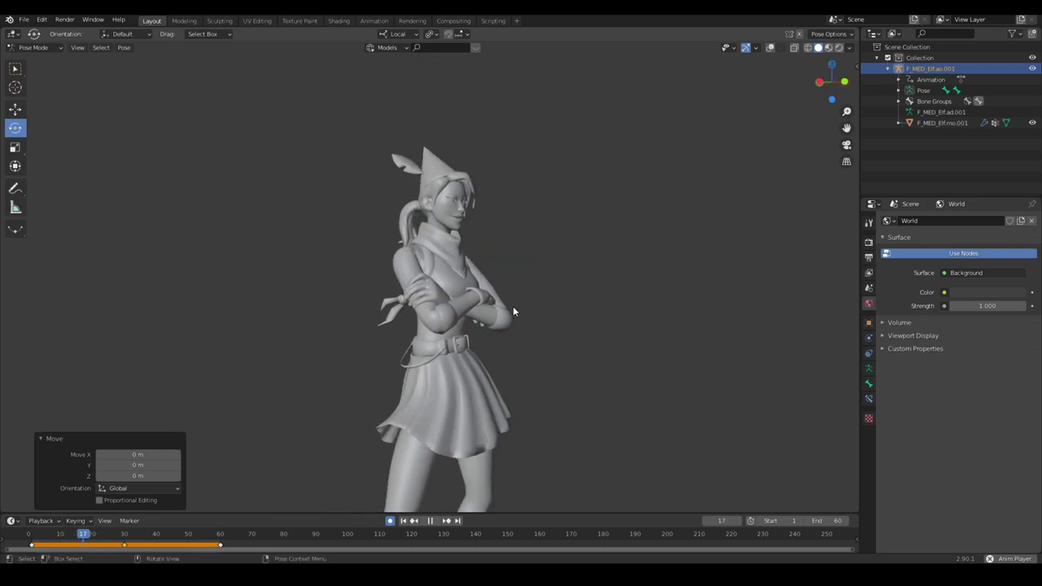
# Step: Show the overlays again, stop the playback and delete all keyframes of the left IK hand bone
pyautogui.scroll(5, 513, 306)
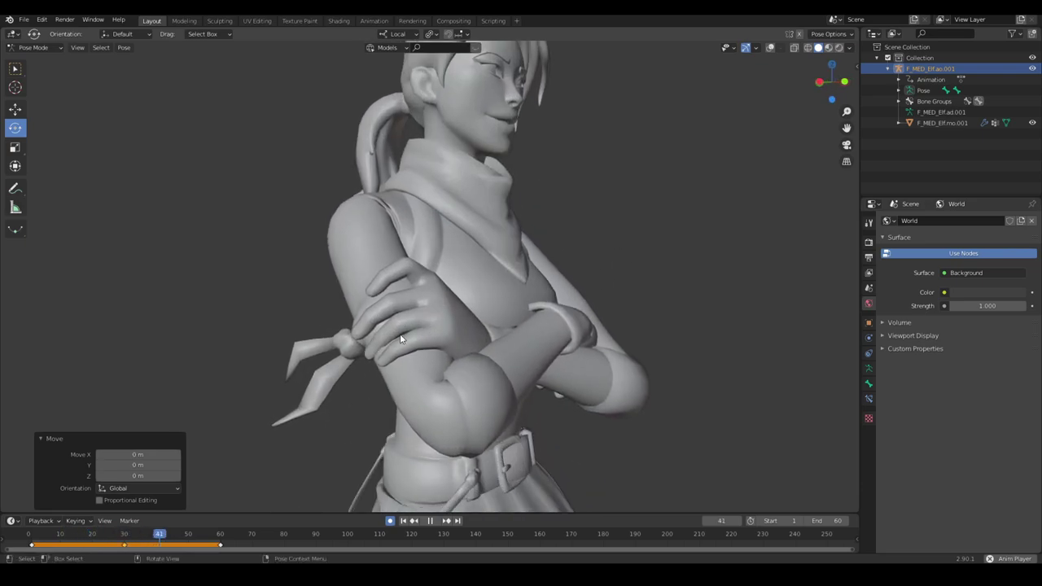
pyautogui.click(770, 48)
pyautogui.moveTo(480, 331); pyautogui.dragTo(404, 346, button='middle')
pyautogui.scroll(3, 404, 346)
pyautogui.moveTo(470, 367); pyautogui.dragTo(427, 331, button='middle')
pyautogui.press('space')
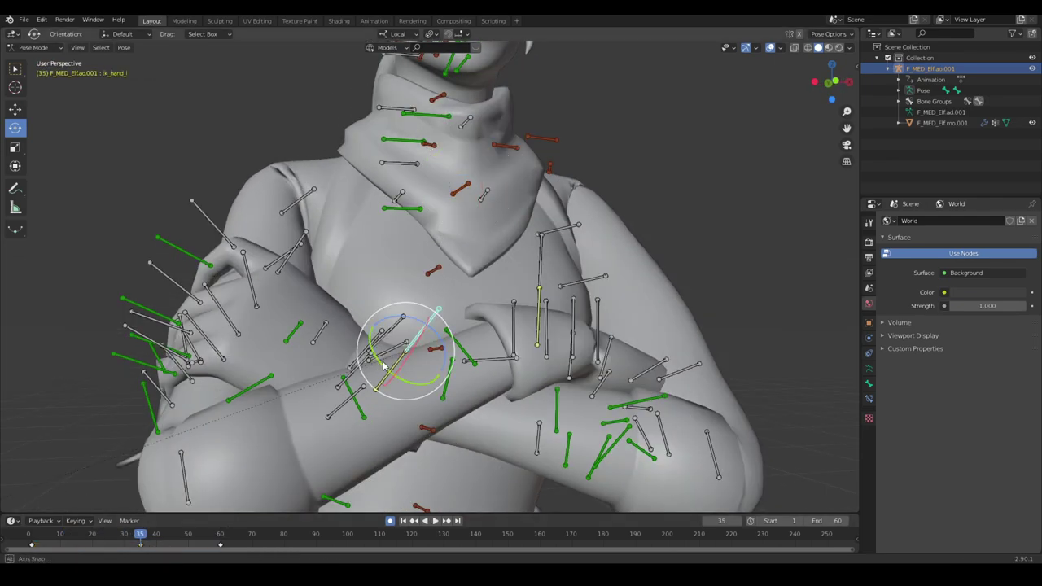
pyautogui.moveTo(410, 368); pyautogui.dragTo(249, 432, button='middle')
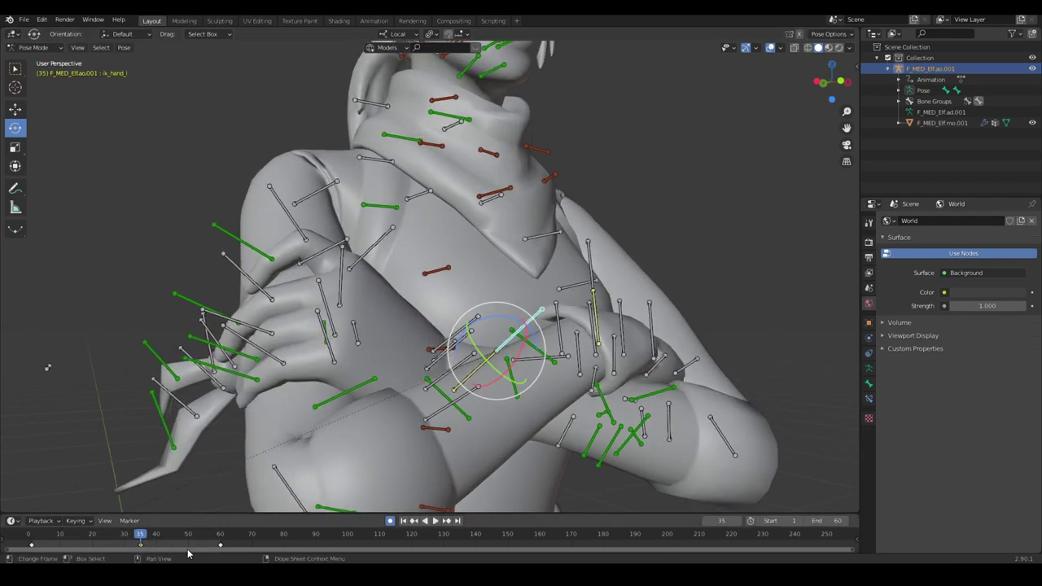
pyautogui.moveTo(461, 388); pyautogui.dragTo(416, 376, button='middle')
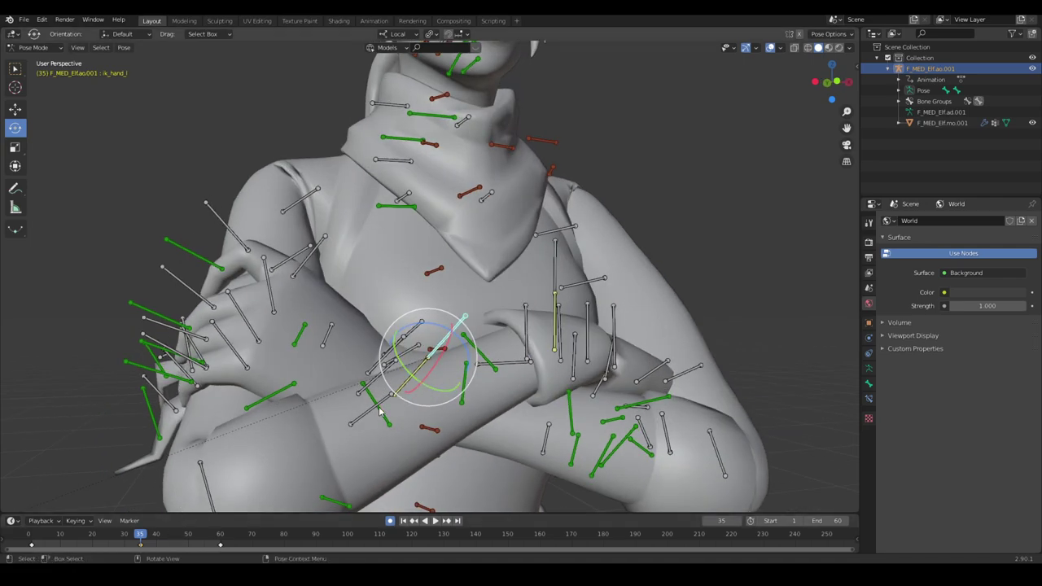
pyautogui.press('x')
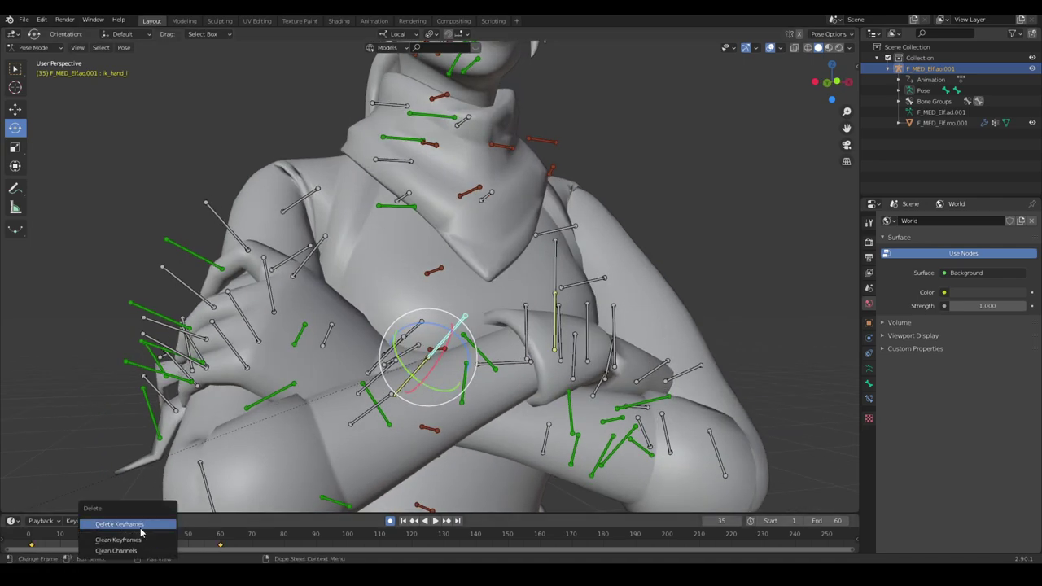
pyautogui.click(139, 529)
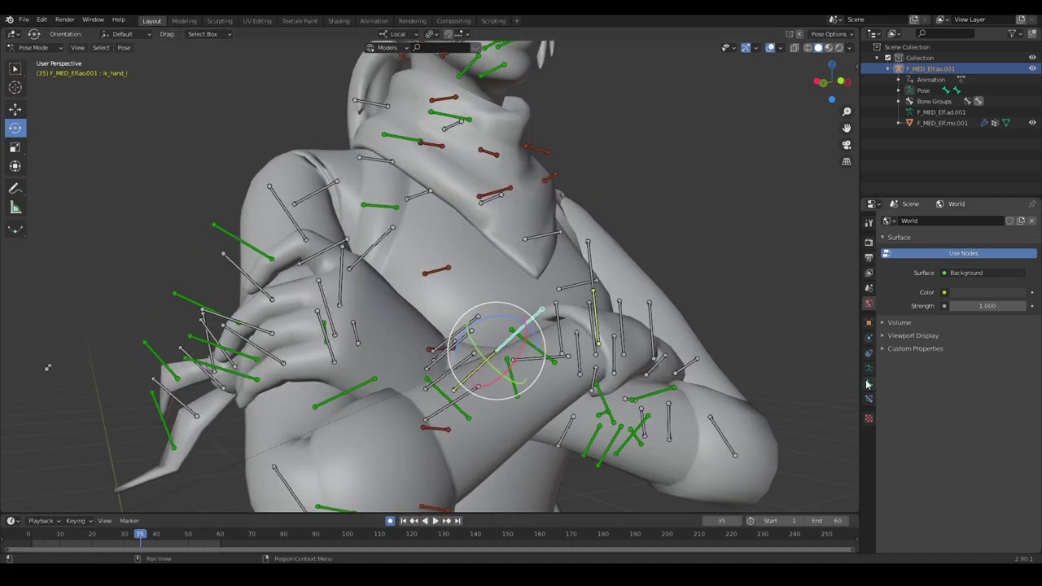
# Step: Add a Child Of constraint to the left IK hand bone with the F_MED_Elf.ao.001 armature as target
pyautogui.click(869, 397)
pyautogui.click(959, 220)
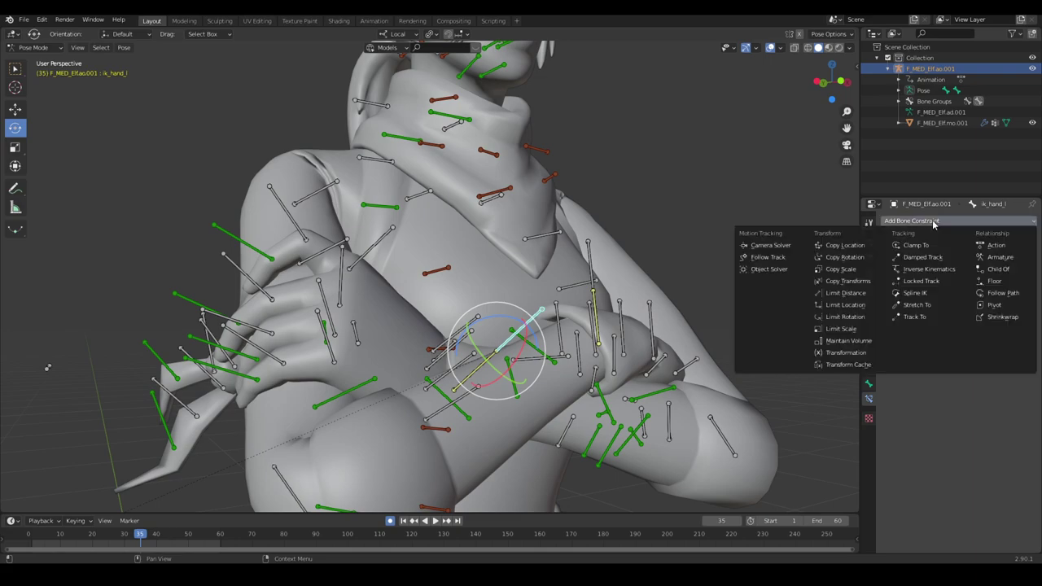
pyautogui.click(1009, 272)
pyautogui.click(974, 257)
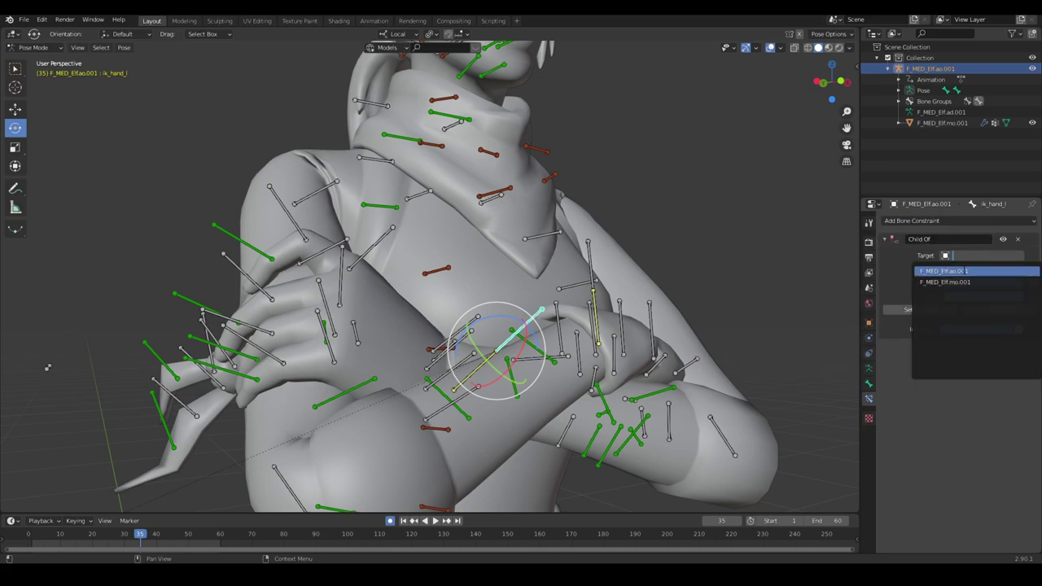
pyautogui.click(965, 270)
pyautogui.click(967, 268)
pyautogui.click(847, 301)
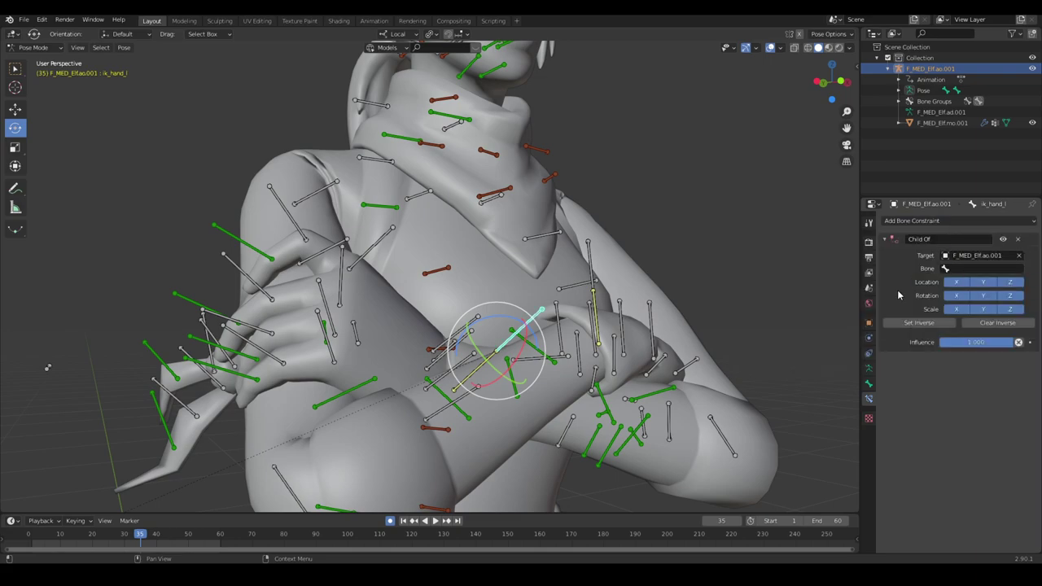
# Step: Set the Child Of constraint's bone on ik_hand_l to upperarm_twist_02_r and set the inverse
pyautogui.moveTo(480, 366); pyautogui.dragTo(542, 363, button='middle')
pyautogui.click(440, 388)
pyautogui.moveTo(440, 389); pyautogui.dragTo(353, 404, button='middle')
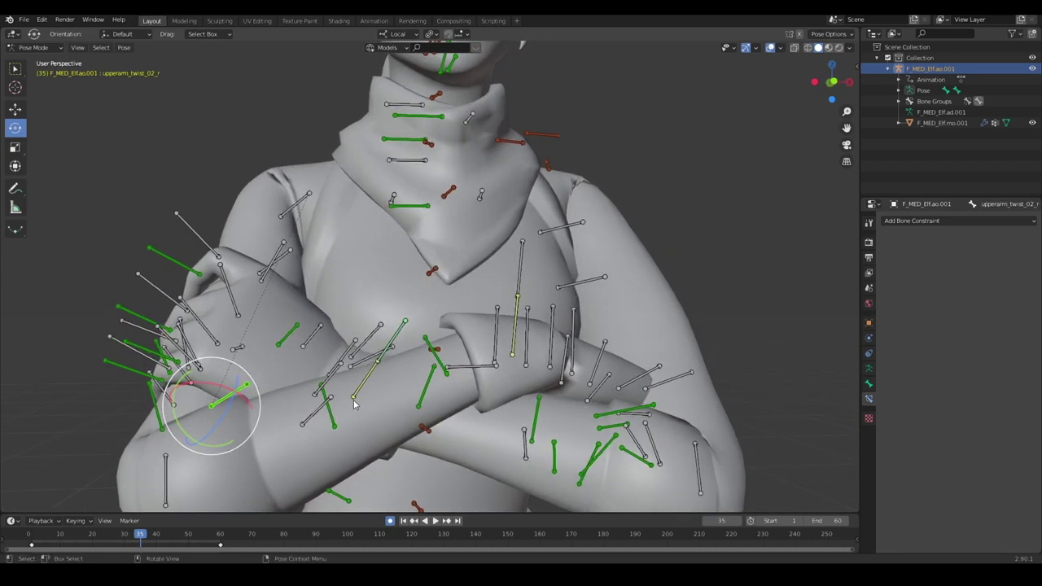
pyautogui.click(403, 324)
pyautogui.click(973, 269)
pyautogui.write('uppe')
pyautogui.press('Down')
pyautogui.press('Down')
pyautogui.press('Down')
pyautogui.press('Down')
pyautogui.press('Down')
pyautogui.press('Down')
pyautogui.press('Down')
pyautogui.press('Down')
pyautogui.press('Down')
pyautogui.press('Down')
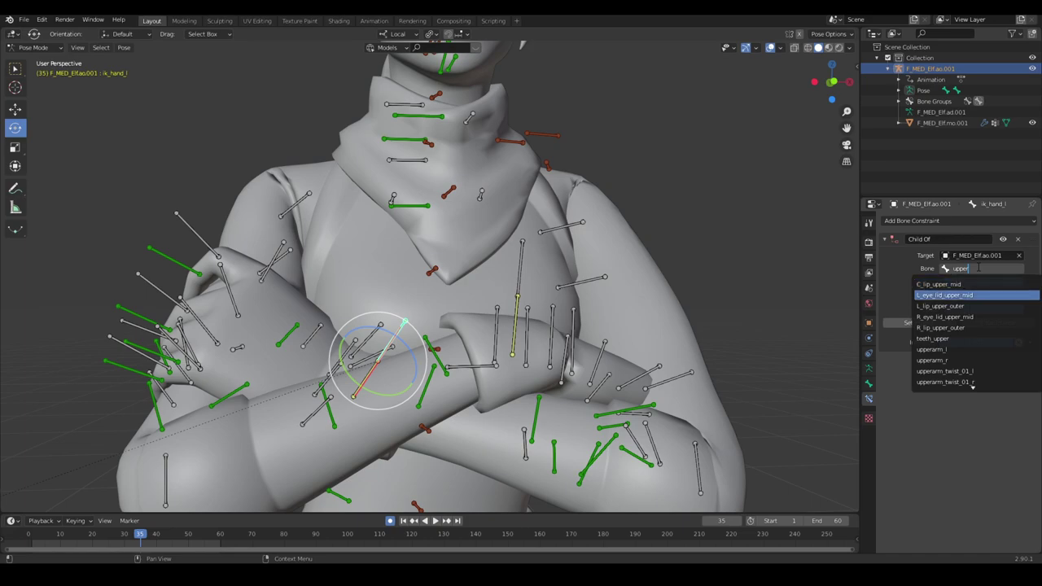
pyautogui.press('Down')
pyautogui.press('Return')
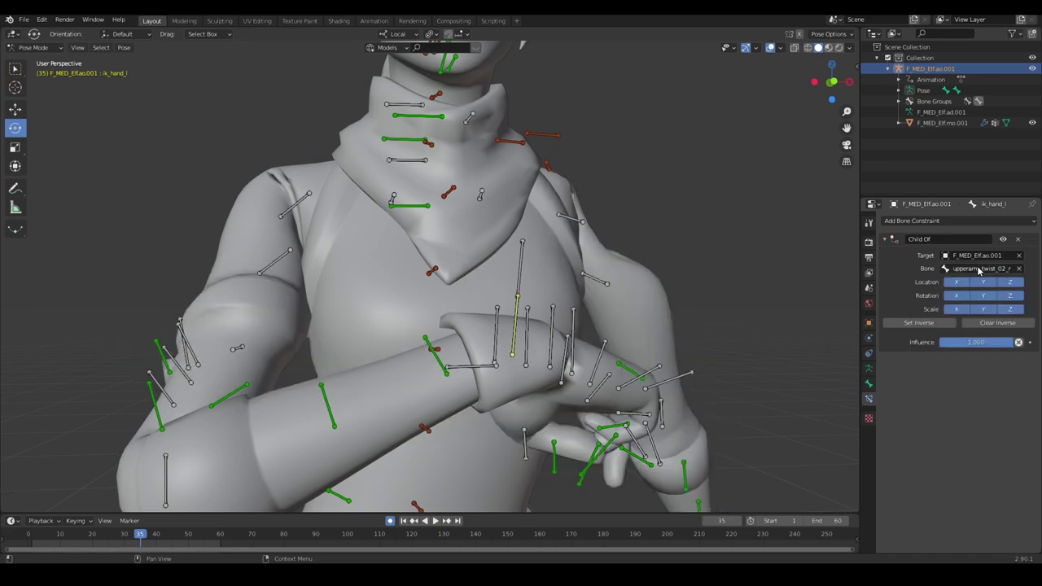
pyautogui.click(918, 322)
# Step: Play the animation and review the motion of the crossed arms, whole body and head
pyautogui.scroll(-2, 525, 395)
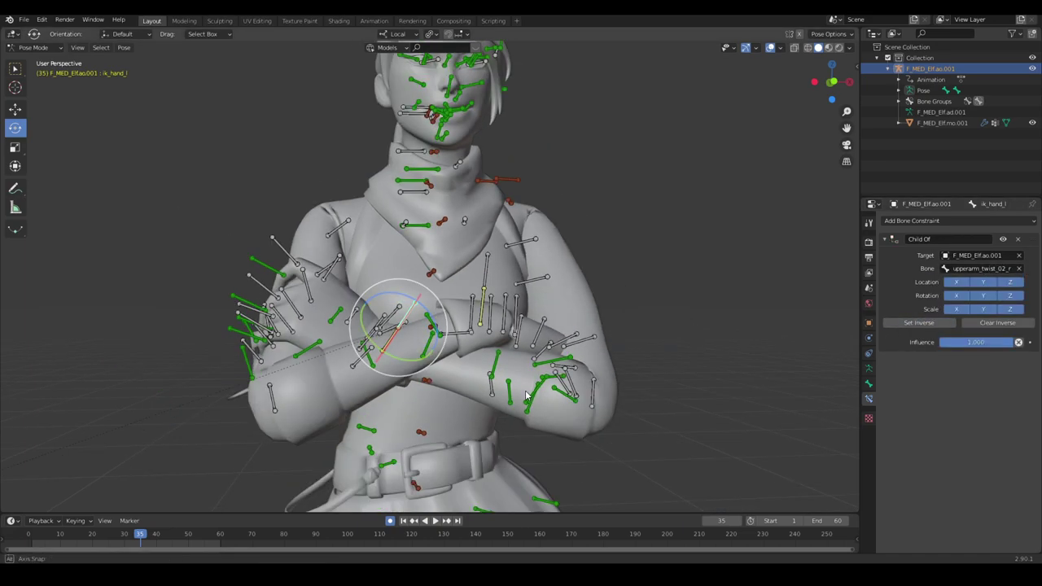
pyautogui.press('space')
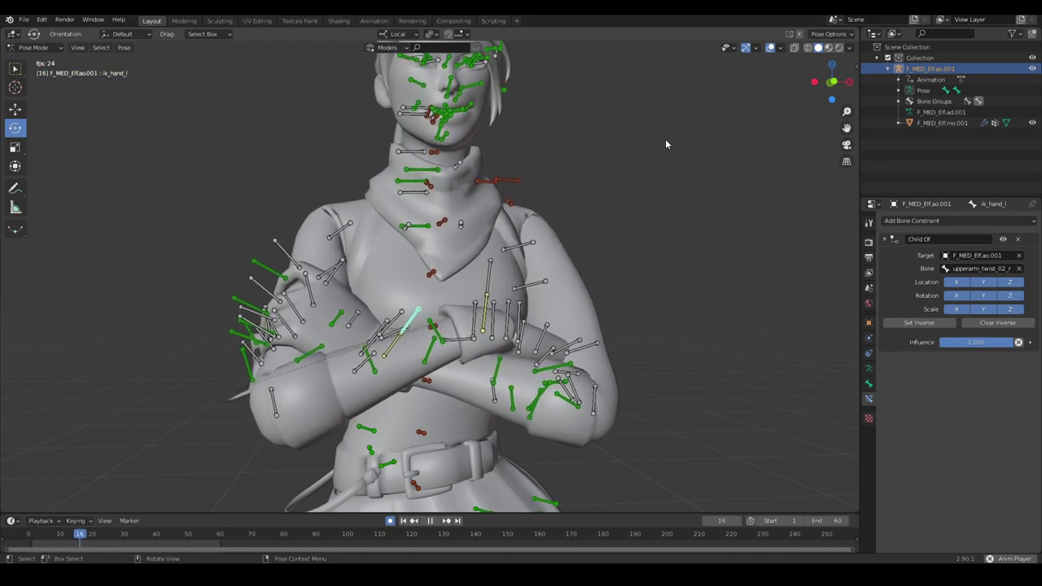
pyautogui.click(771, 47)
pyautogui.scroll(-4, 600, 235)
pyautogui.moveTo(601, 234); pyautogui.dragTo(572, 232, button='middle')
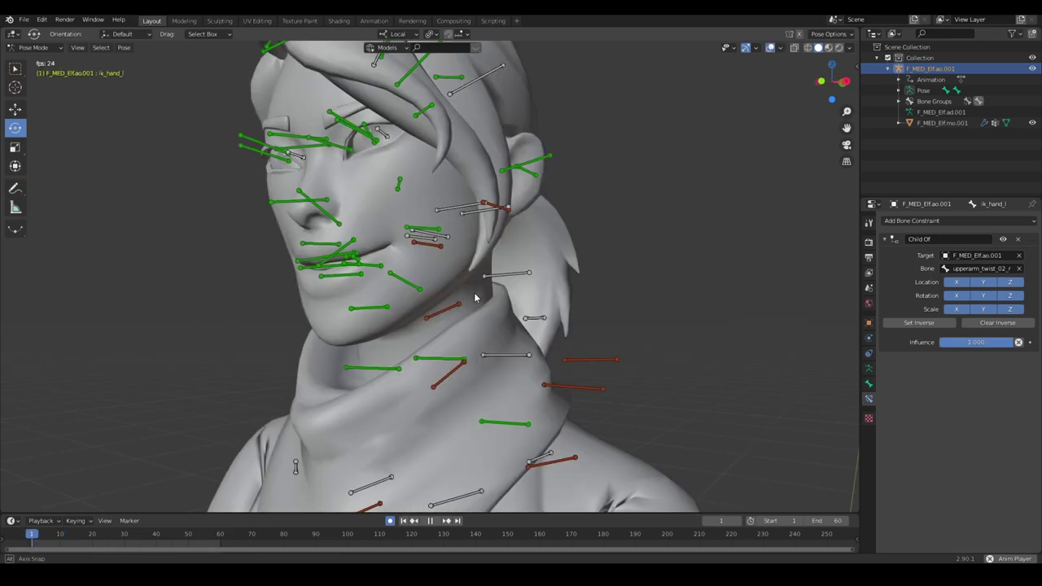
pyautogui.moveTo(476, 298); pyautogui.dragTo(522, 318, button='middle')
pyautogui.scroll(-3, 482, 271)
pyautogui.scroll(2, 463, 277)
pyautogui.press('space')
# Step: Select the right and left eye bones and copy their first keyframe to frame 13
pyautogui.moveTo(453, 278); pyautogui.dragTo(449, 322, button='middle')
pyautogui.scroll(3, 487, 325)
pyautogui.moveTo(52, 535); pyautogui.dragTo(34, 537)
pyautogui.scroll(-2, 372, 413)
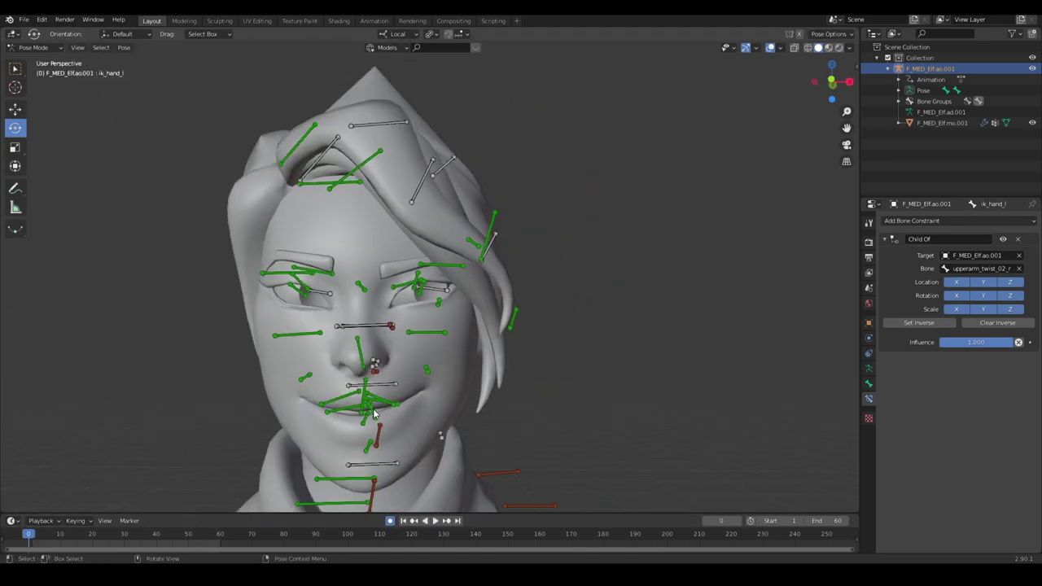
pyautogui.moveTo(373, 416); pyautogui.dragTo(440, 362, button='middle')
pyautogui.click(399, 321)
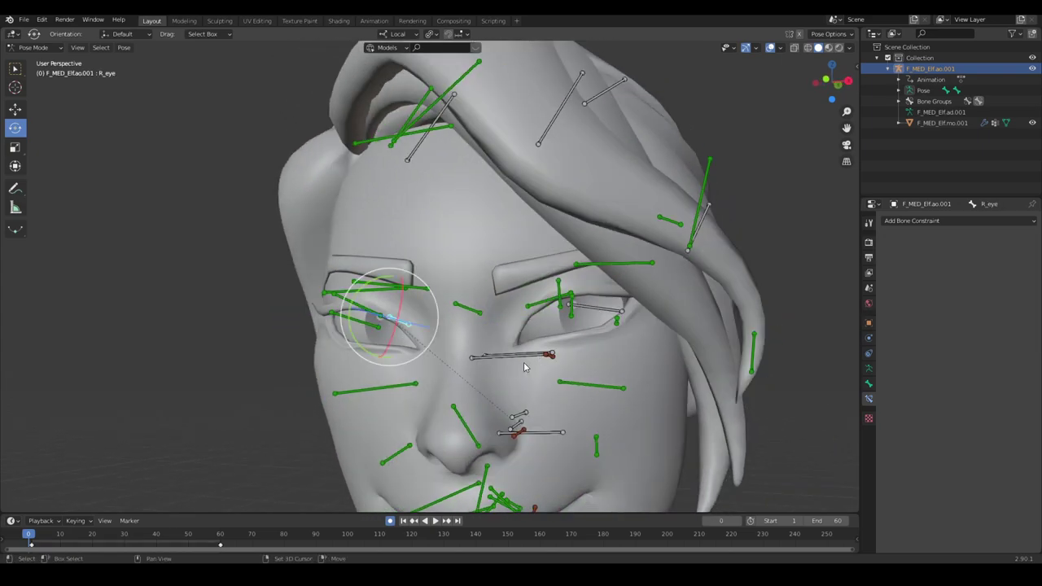
pyautogui.keyDown('shift'); pyautogui.click(594, 307); pyautogui.keyUp('shift')
pyautogui.press('Right')
pyautogui.press('Right')
pyautogui.press('Right')
pyautogui.moveTo(47, 537)
pyautogui.mouseDown()
pyautogui.moveTo(86, 538)
pyautogui.moveTo(55, 537)
pyautogui.moveTo(70, 538)
pyautogui.moveTo(61, 546)
pyautogui.mouseUp()
pyautogui.click(32, 545)
pyautogui.click(69, 547)
# Step: Rotate both eye bones at frame 15 and copy that keyframe to frame 28
pyautogui.moveTo(332, 442); pyautogui.dragTo(456, 303, button='middle')
pyautogui.press('Right')
pyautogui.press('Right')
pyautogui.moveTo(456, 304); pyautogui.dragTo(452, 294)
pyautogui.moveTo(77, 544); pyautogui.dragTo(118, 544)
# Step: Rotate both eye bones by about 0.57° and 2.86° with the trackball at frame 30
pyautogui.click(121, 534)
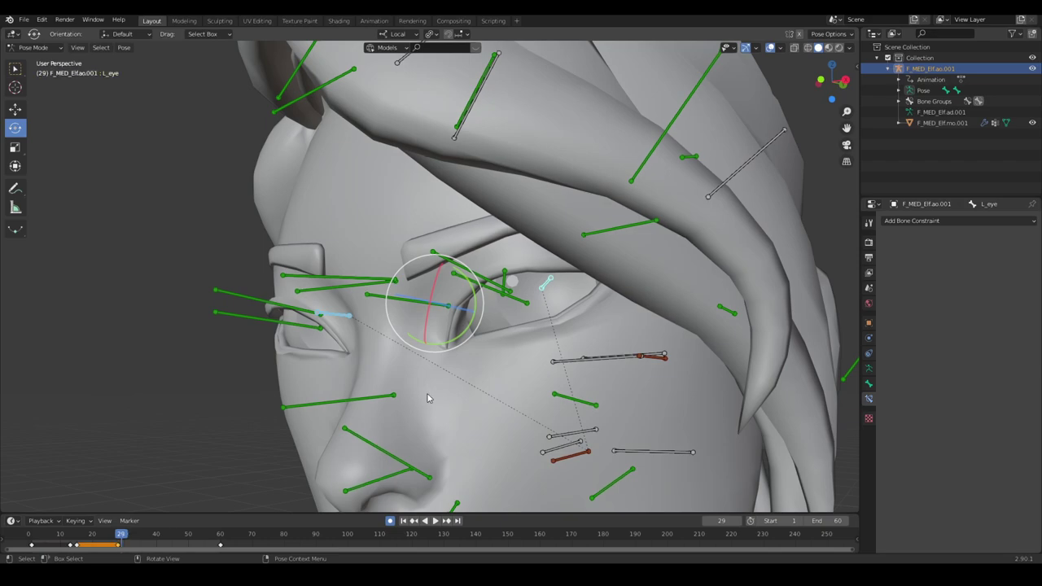
pyautogui.press('Right')
pyautogui.moveTo(445, 317); pyautogui.dragTo(448, 318)
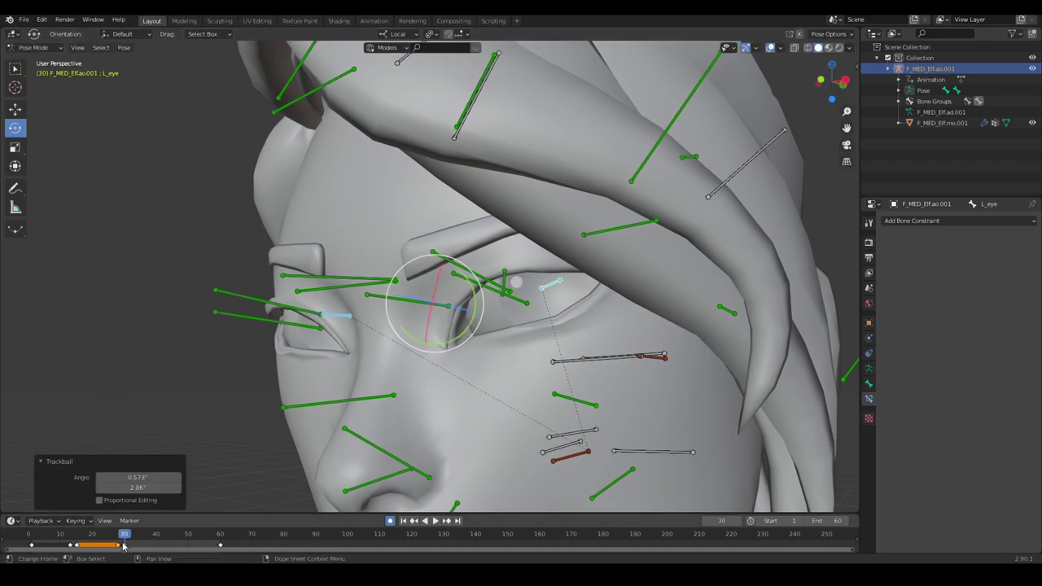
# Step: Copy both eye bones' frame 30 keyframe to frame 44
pyautogui.moveTo(123, 545); pyautogui.dragTo(178, 545)
pyautogui.press('Left')
pyautogui.press('Left')
pyautogui.press('Left')
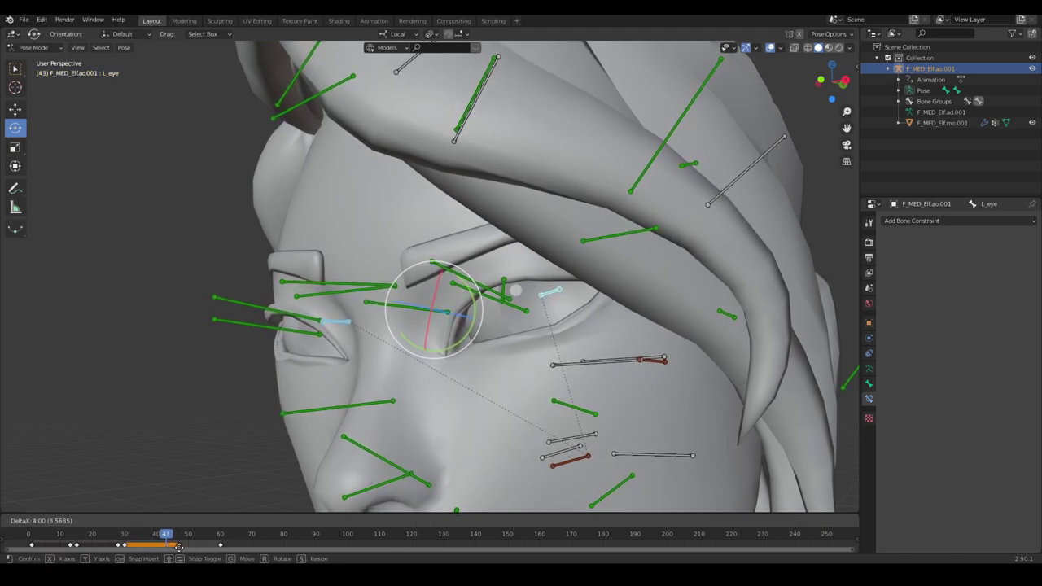
# Step: Copy the eye bones' frame 60 keyframe to frame 57, adjust the pose there and copy it to frame 47
pyautogui.moveTo(179, 547); pyautogui.dragTo(217, 545)
pyautogui.click(217, 539)
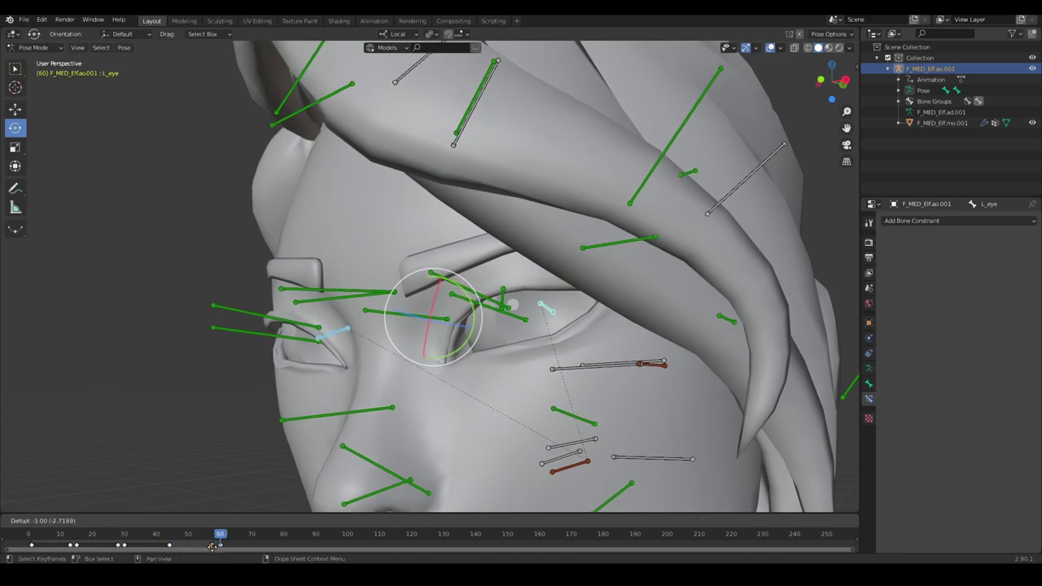
pyautogui.click(212, 547)
pyautogui.click(211, 535)
pyautogui.moveTo(501, 294); pyautogui.dragTo(450, 302, button='middle')
pyautogui.moveTo(442, 314); pyautogui.dragTo(440, 308)
pyautogui.moveTo(211, 545); pyautogui.dragTo(180, 534)
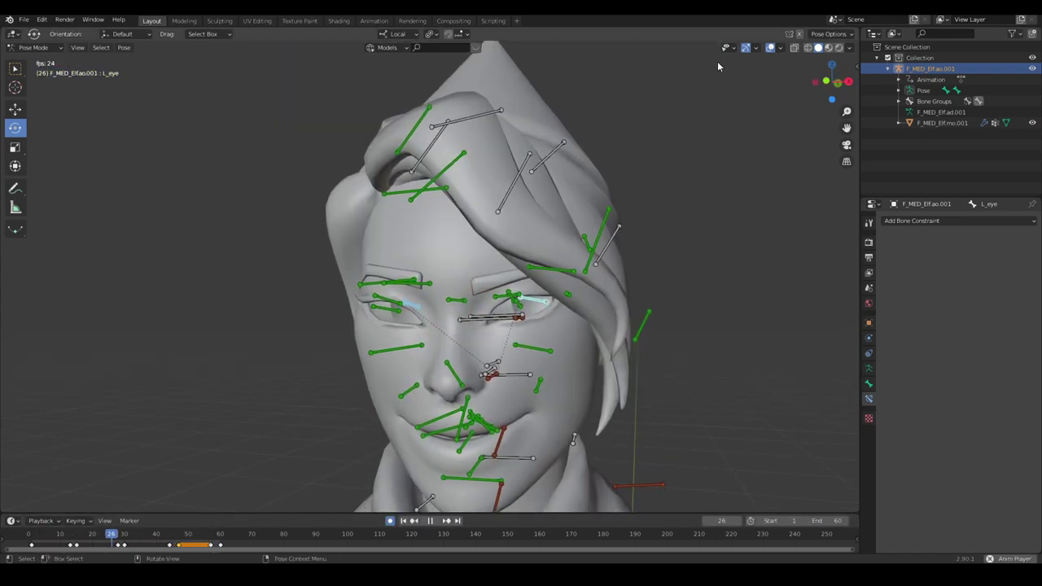
# Step: Play the animation with overlays hidden and examine the eye movement together with the head and upper body
pyautogui.click(771, 47)
pyautogui.keyDown('shift'); pyautogui.moveTo(649, 379); pyautogui.dragTo(613, 250, button='middle'); pyautogui.keyUp('shift')
pyautogui.scroll(-4, 579, 246)
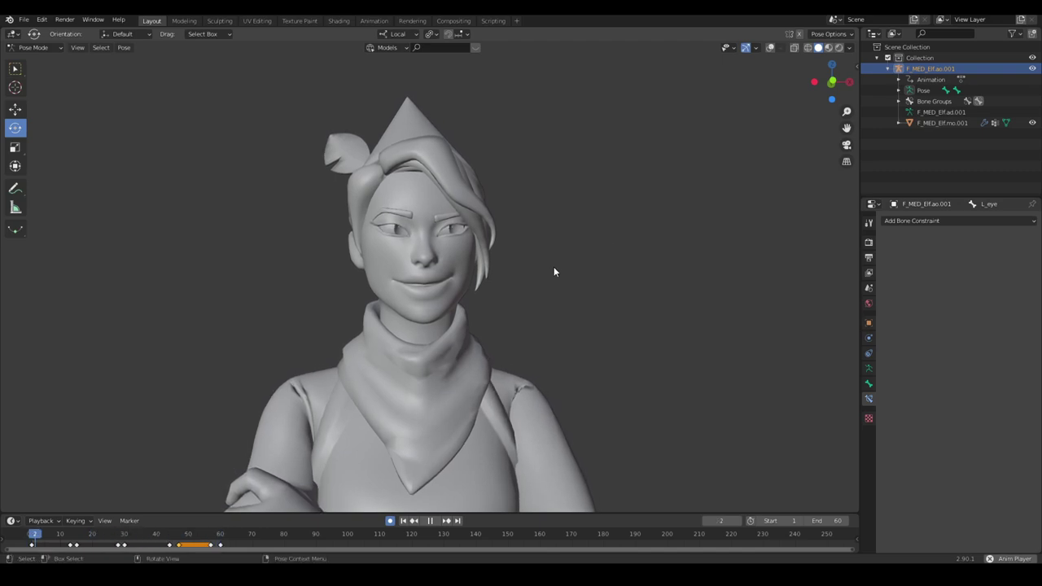
pyautogui.scroll(2, 547, 275)
pyautogui.moveTo(547, 276); pyautogui.dragTo(523, 281, button='middle')
pyautogui.press('space')
# Step: Retime the eye bones' last held pose to run from frame 46 to frame 59
pyautogui.scroll(6, 141, 548)
pyautogui.moveTo(114, 545); pyautogui.dragTo(479, 529, button='middle')
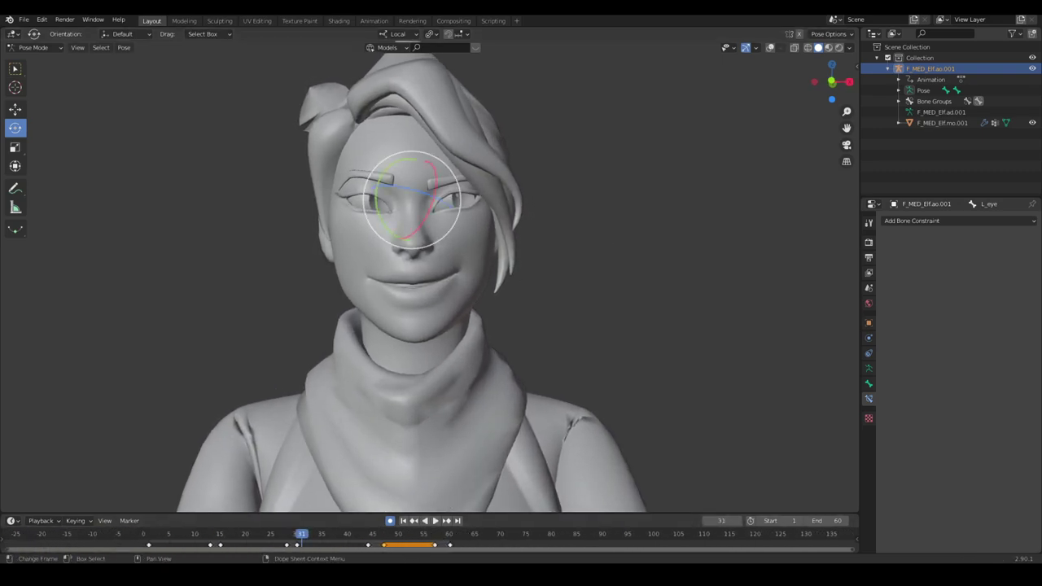
pyautogui.click(770, 47)
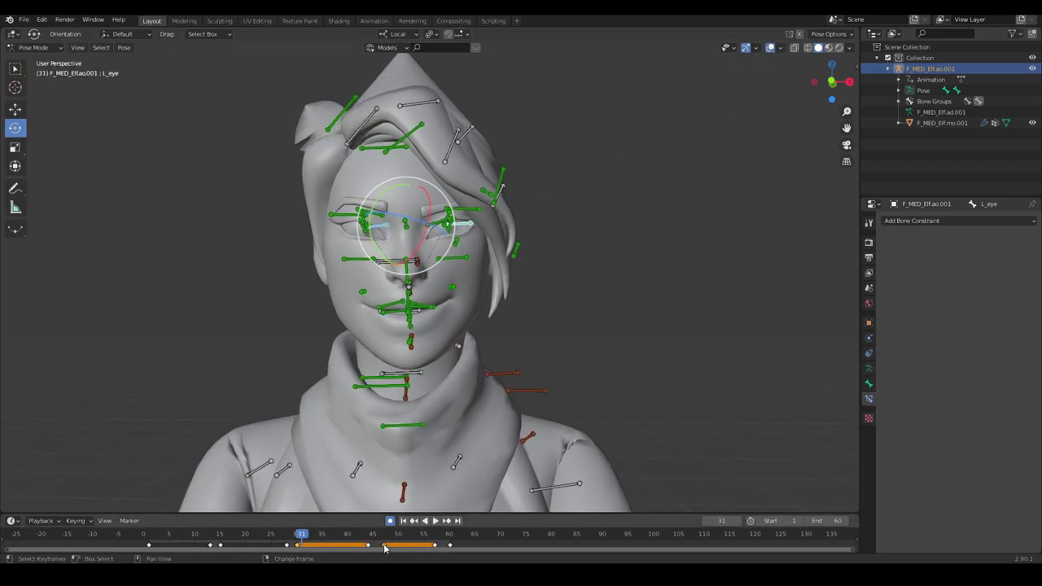
pyautogui.moveTo(385, 549); pyautogui.dragTo(380, 547)
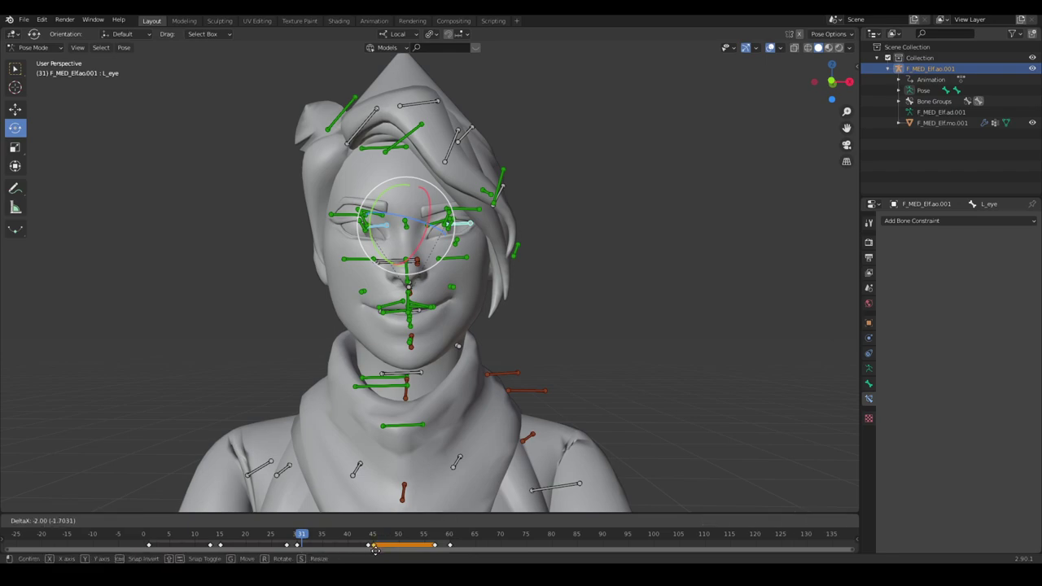
pyautogui.moveTo(375, 550); pyautogui.dragTo(327, 554)
pyautogui.click(298, 546)
pyautogui.press('space')
pyautogui.moveTo(428, 432); pyautogui.dragTo(398, 434, button='middle')
pyautogui.press('space')
pyautogui.click(297, 535)
pyautogui.moveTo(297, 546); pyautogui.dragTo(300, 546)
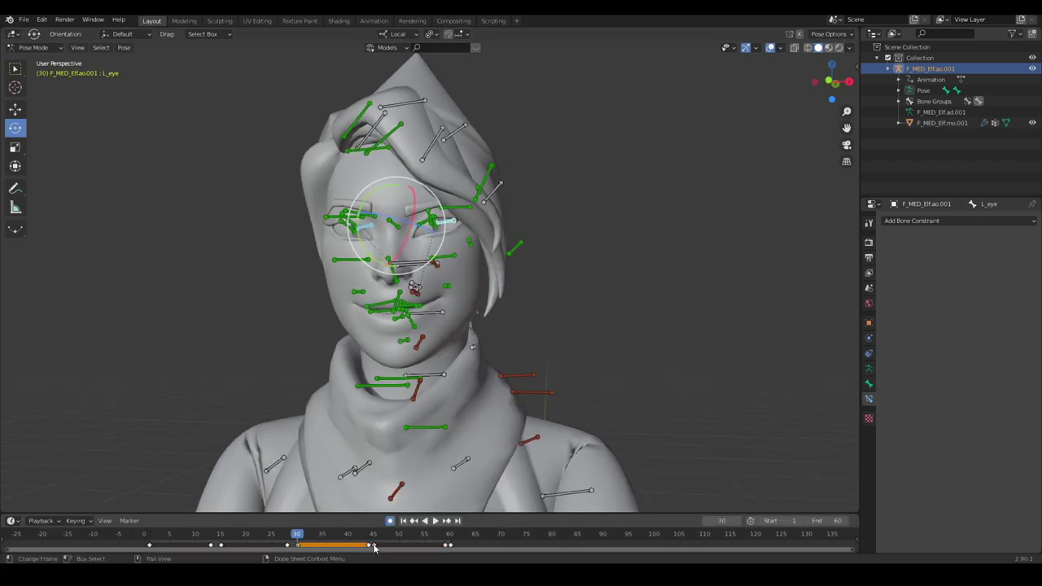
pyautogui.moveTo(373, 548); pyautogui.dragTo(377, 545)
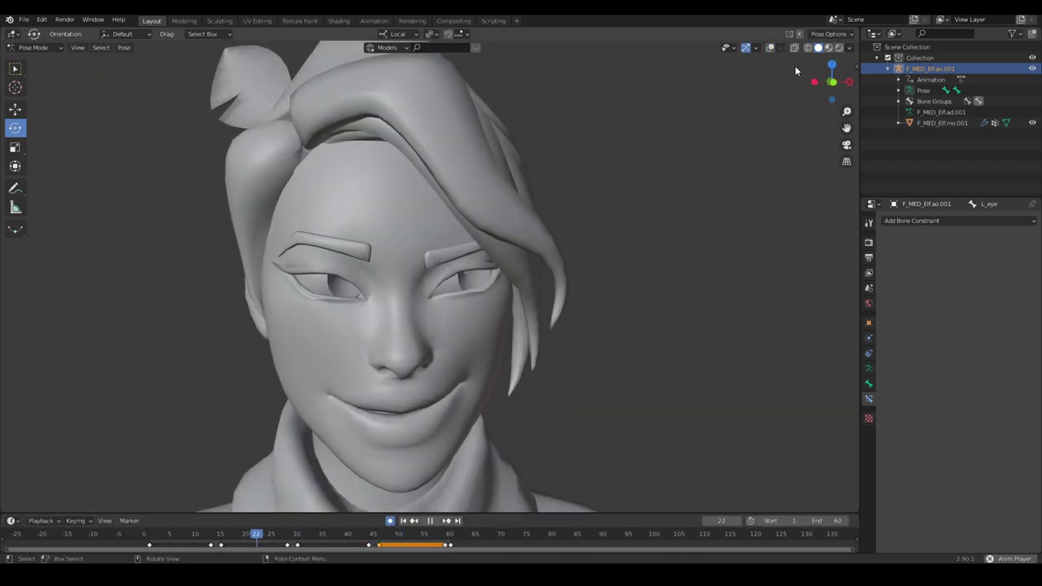
# Step: Select the left upper middle eyelid bone and key its position at frame 14
pyautogui.click(744, 82)
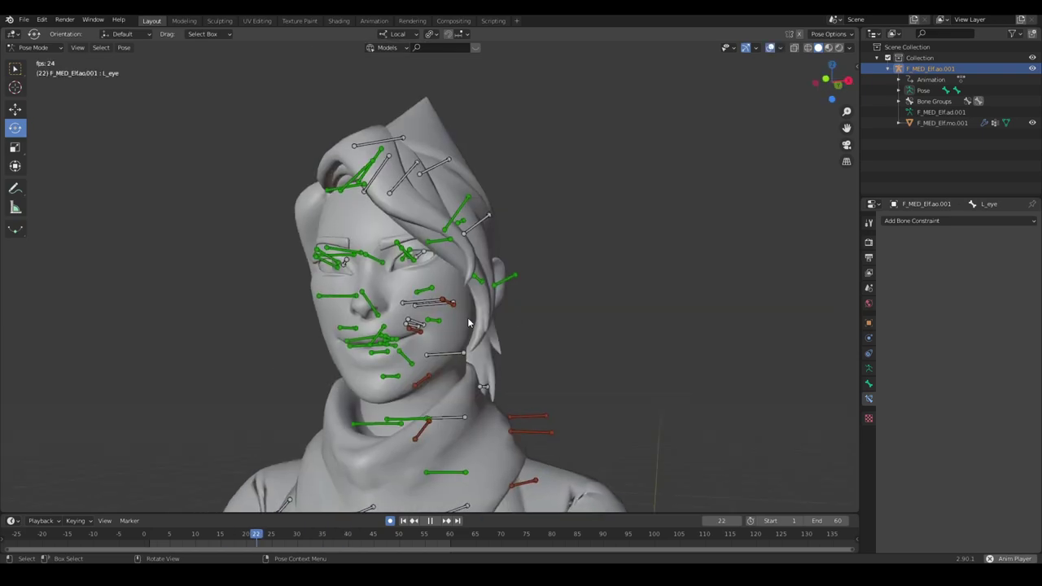
pyautogui.scroll(3, 468, 319)
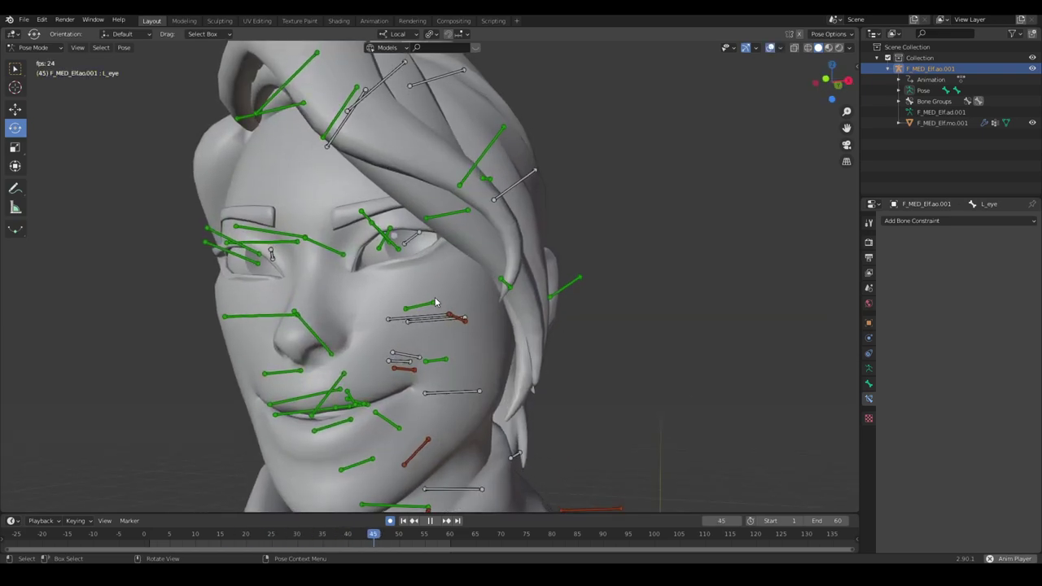
pyautogui.press('space')
pyautogui.moveTo(437, 298); pyautogui.dragTo(479, 293, button='middle')
pyautogui.scroll(1, 478, 232)
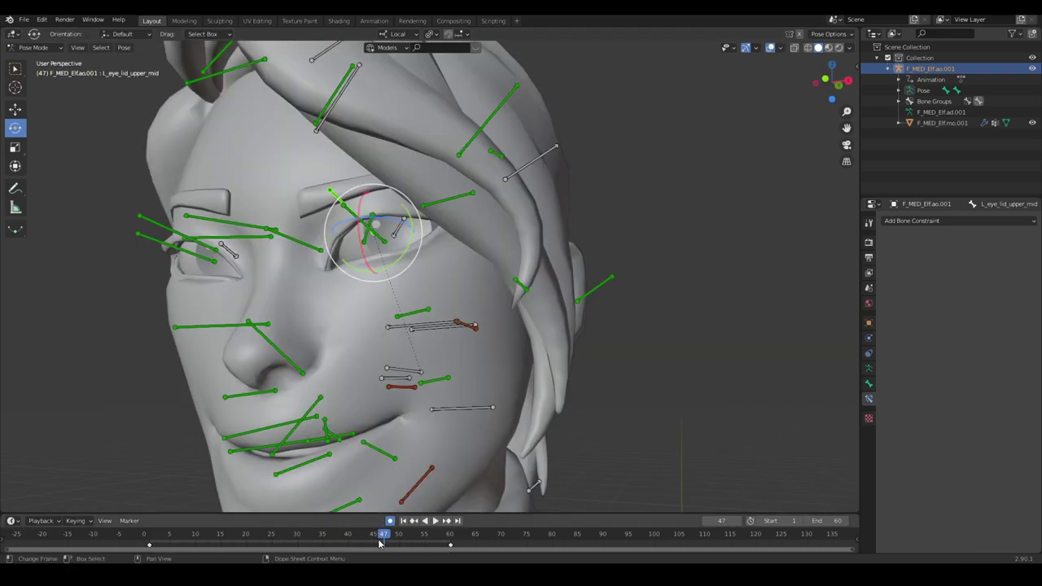
pyautogui.moveTo(380, 542); pyautogui.dragTo(205, 534)
pyautogui.click(151, 546)
pyautogui.press('Right')
pyautogui.press('Right')
pyautogui.moveTo(443, 238); pyautogui.dragTo(467, 344, button='middle')
pyautogui.press('g')
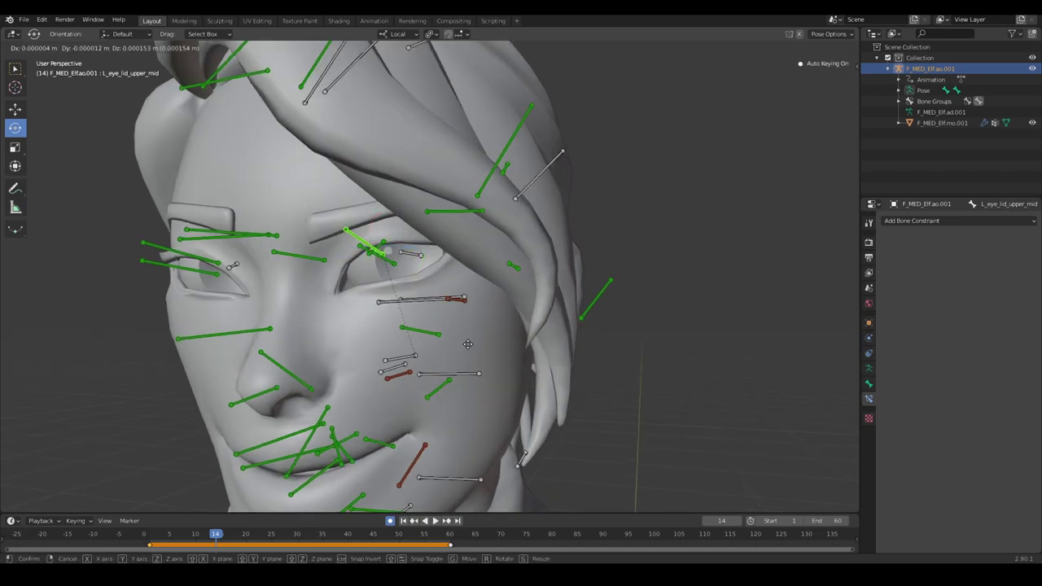
pyautogui.click(468, 345)
# Step: Move the left upper middle eyelid bone to a new keyed position at frame 16
pyautogui.scroll(3, 467, 344)
pyautogui.press('Right')
pyautogui.press('Right')
pyautogui.press('Right')
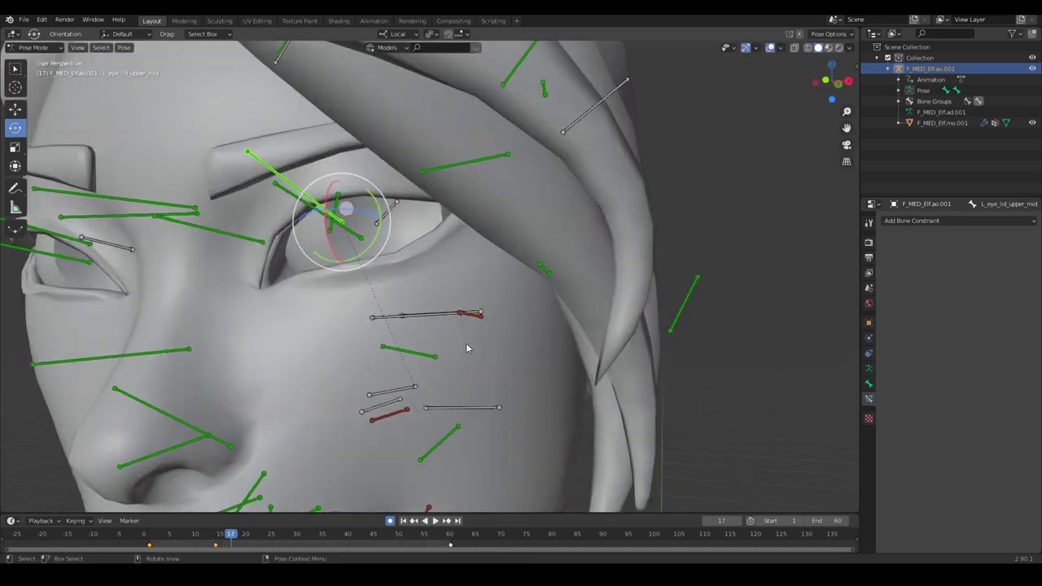
pyautogui.press('Left')
pyautogui.press('g')
pyautogui.click(467, 343)
# Step: Key the left upper middle eyelid bone at frame 29 with a 0 m move to hold its position
pyautogui.scroll(-3, 467, 343)
pyautogui.moveTo(326, 324); pyautogui.dragTo(468, 278, button='middle')
pyautogui.scroll(2, 468, 277)
pyautogui.press('Right')
pyautogui.press('Right')
pyautogui.press('Right')
pyautogui.press('Right')
pyautogui.press('Right')
pyautogui.press('Right')
pyautogui.press('Right')
pyautogui.press('Right')
pyautogui.press('Right')
pyautogui.press('Right')
pyautogui.press('Right')
pyautogui.press('Right')
pyautogui.press('Right')
pyautogui.press('g')
pyautogui.click(468, 278)
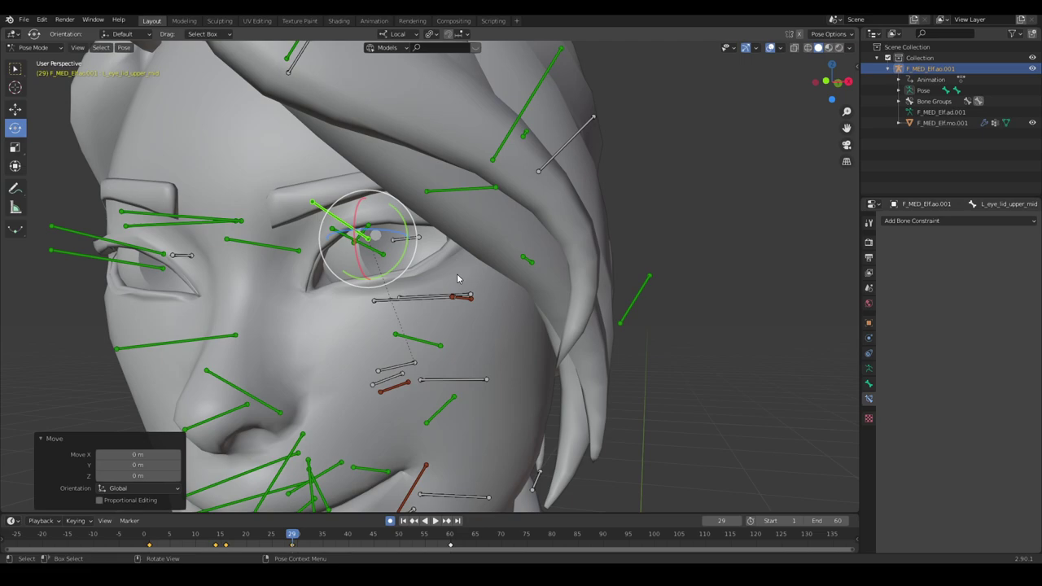
# Step: Move the left upper middle eyelid bone two frames after the frame 29 keyframe to key its next pose
pyautogui.moveTo(457, 278); pyautogui.dragTo(430, 281, button='middle')
pyautogui.press('Right')
pyautogui.press('Right')
pyautogui.press('g')
pyautogui.click(351, 448)
# Step: Duplicate the left upper middle eyelid bone's keyframe at frame 47 toward the end of the loop and play the result
pyautogui.press('Right')
pyautogui.press('Right')
pyautogui.press('Right')
pyautogui.press('Right')
pyautogui.press('Right')
pyautogui.press('Right')
pyautogui.press('Right')
pyautogui.press('Right')
pyautogui.press('Right')
pyautogui.press('Right')
pyautogui.press('Right')
pyautogui.press('Right')
pyautogui.press('Right')
pyautogui.press('Right')
pyautogui.press('Right')
pyautogui.press('Right')
pyautogui.click(384, 545)
pyautogui.hotkey('shift', 'd')
pyautogui.click(441, 534)
pyautogui.press('space')
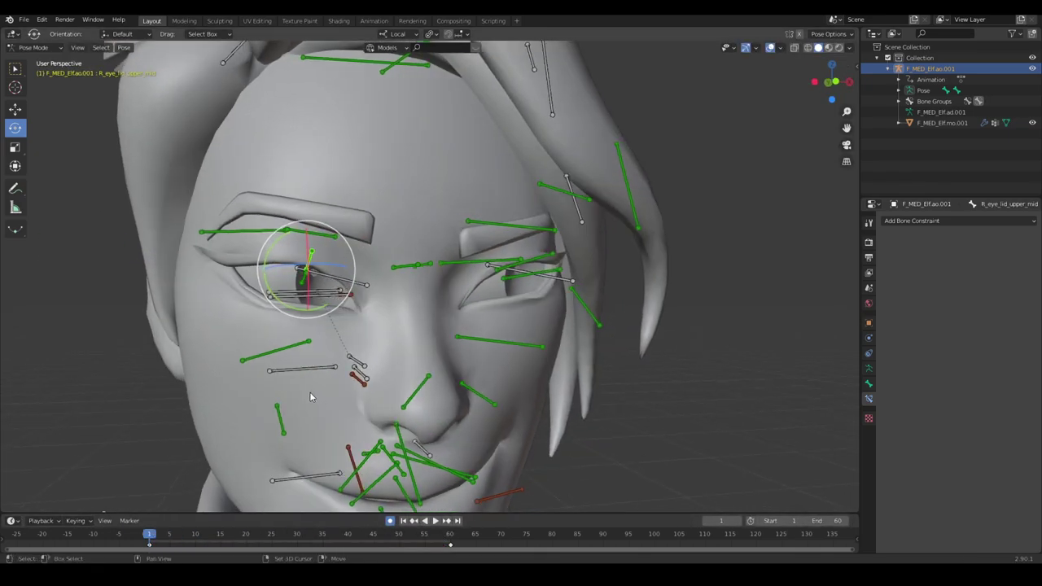
# Step: Copy the right upper middle eyelid bone's first keyframe to frame 14 and move the bone at frame 16
pyautogui.scroll(3, 386, 432)
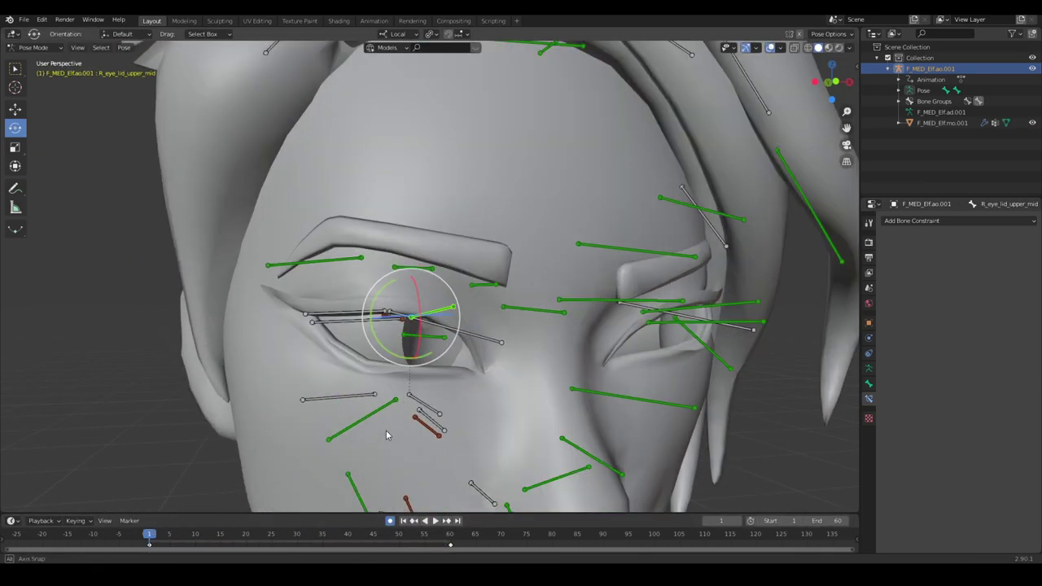
pyautogui.moveTo(183, 533); pyautogui.dragTo(233, 540)
pyautogui.click(149, 545)
pyautogui.hotkey('shift', 'd')
pyautogui.moveTo(346, 468); pyautogui.dragTo(330, 449, button='middle')
pyautogui.press('g')
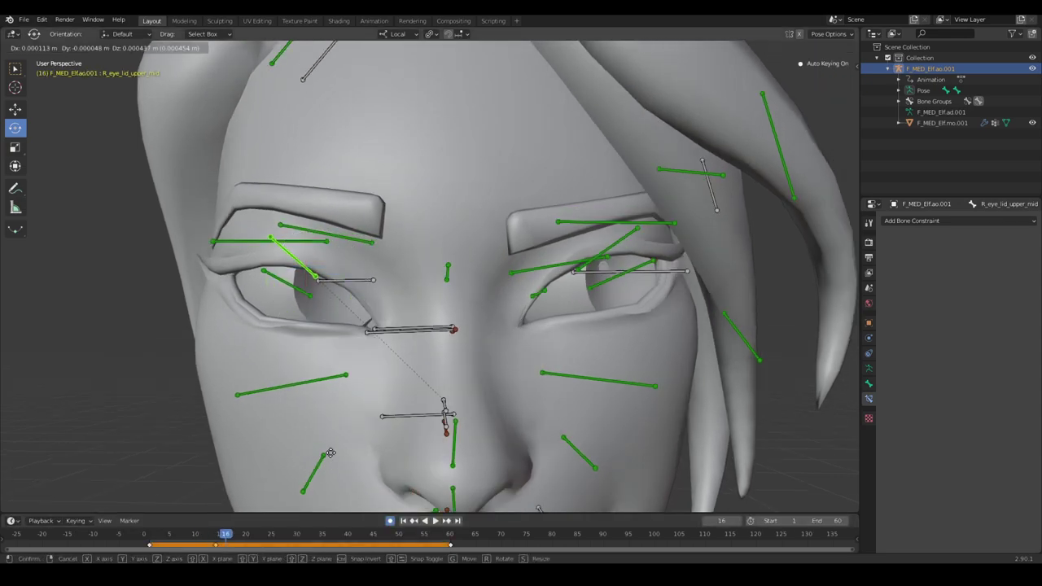
pyautogui.click(329, 448)
# Step: Copy the right upper middle eyelid bone's frame 16 keyframe to frame 28 and move the bone at frame 30
pyautogui.click(226, 545)
pyautogui.hotkey('shift', 'd')
pyautogui.click(287, 547)
pyautogui.click(298, 535)
pyautogui.press('g')
pyautogui.click(233, 363)
# Step: Copy the right upper middle eyelid bone's frame 30 keyframe to frame 44 and its final keyframe to frame 47
pyautogui.moveTo(309, 538); pyautogui.dragTo(373, 540)
pyautogui.click(297, 546)
pyautogui.hotkey('shift', 'd')
pyautogui.scroll(-4, 391, 342)
pyautogui.click(384, 545)
pyautogui.hotkey('shift', 'd')
# Step: Play the animation with overlays hidden and check how both upper eyelids follow the eyes
pyautogui.hotkey('shift', 'alt', 'z')
pyautogui.press('space')
pyautogui.press('space')
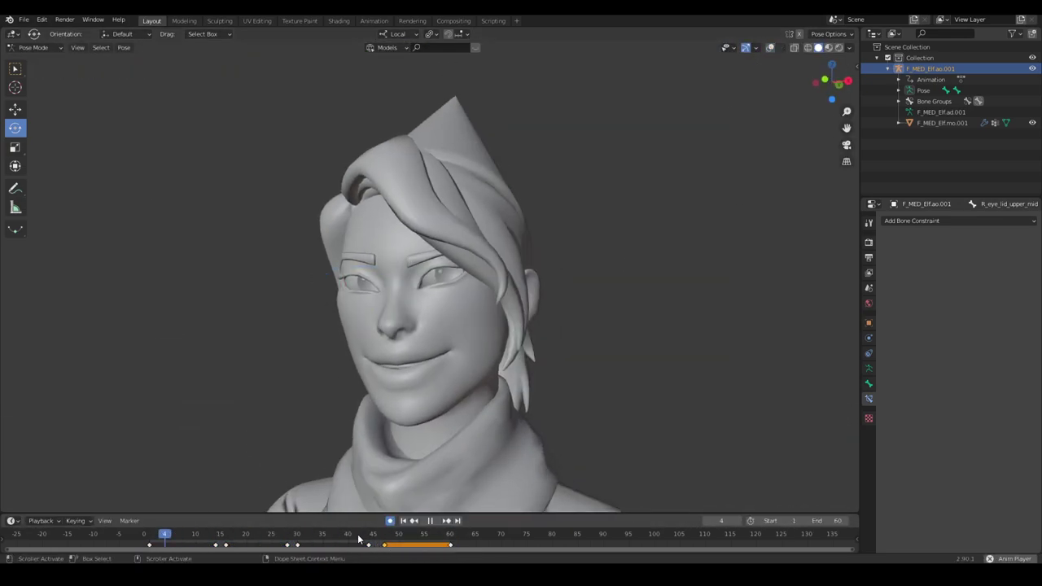
pyautogui.hotkey('shift', 'alt', 'z')
pyautogui.press('space')
pyautogui.scroll(5, 392, 281)
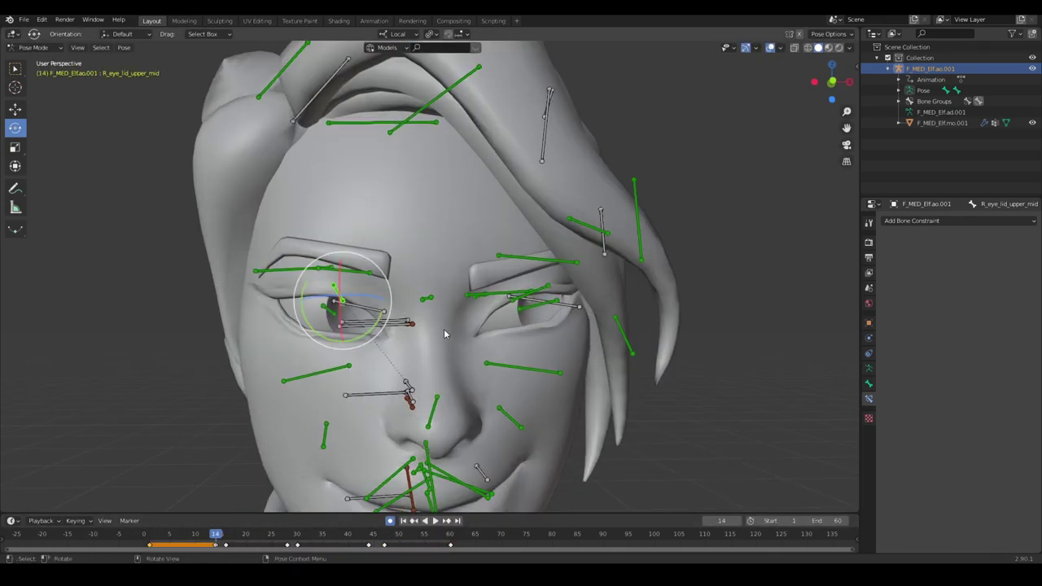
# Step: Play the full-body animation in Material Preview shading and inspect the character from several angles
pyautogui.scroll(-2, 422, 339)
pyautogui.moveTo(422, 339); pyautogui.dragTo(450, 307, button='middle')
pyautogui.scroll(-6, 450, 306)
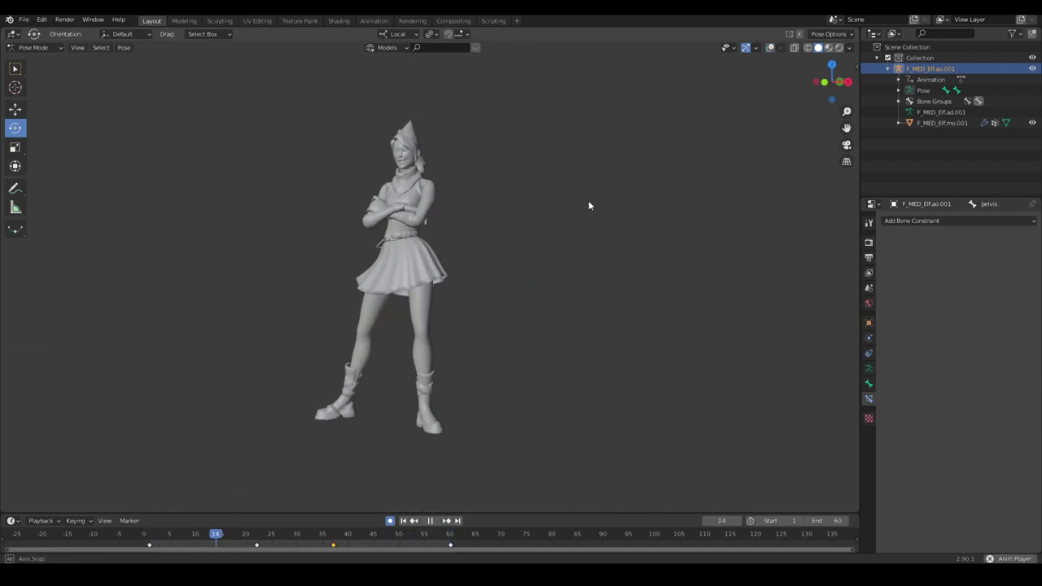
pyautogui.scroll(4, 609, 202)
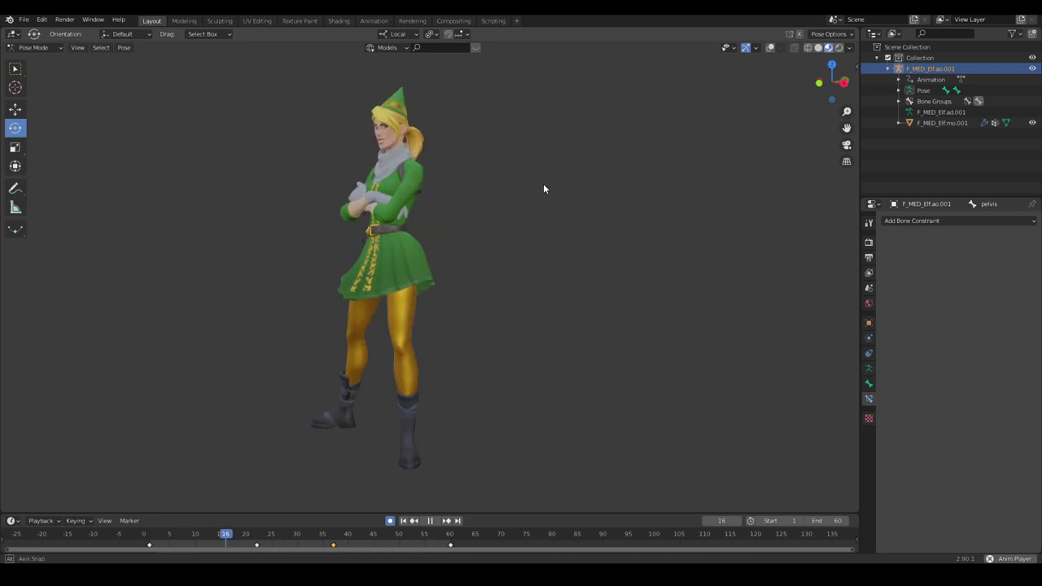
pyautogui.moveTo(544, 185); pyautogui.dragTo(631, 200, button='middle')
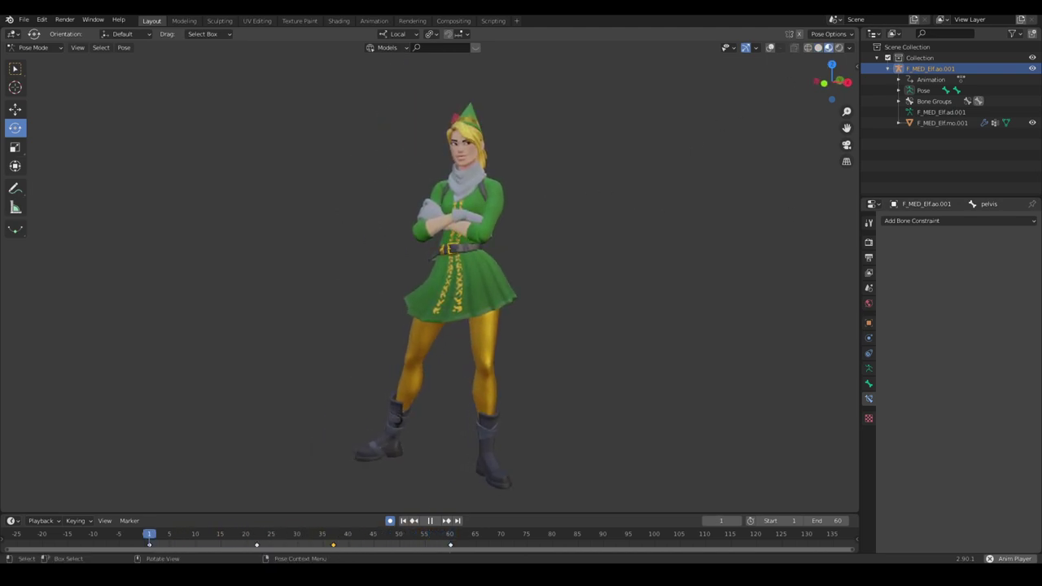